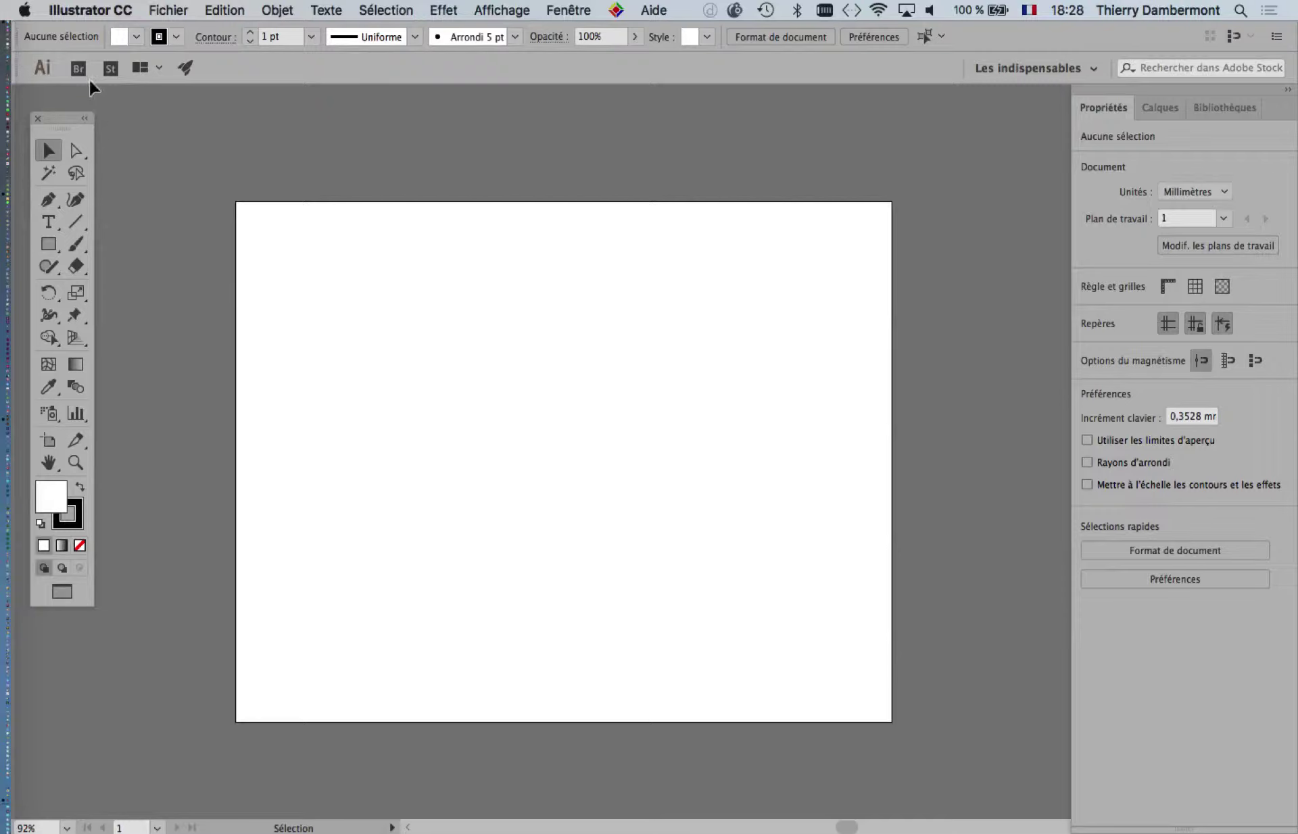
Step: Nudge the Tools panel aside and bring up the Fenêtre (Window) menu
left_click_drag(59, 119, 89, 128)
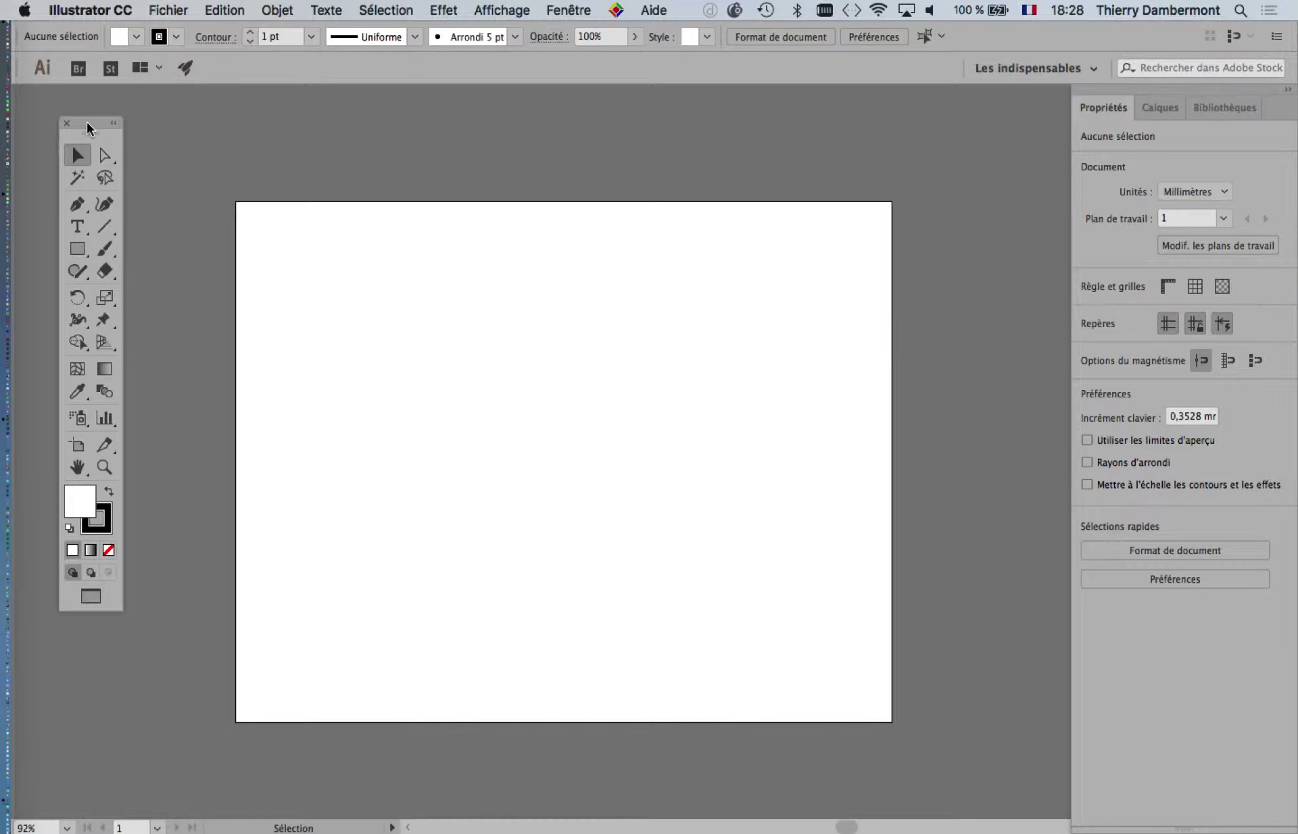
left_click(586, 10)
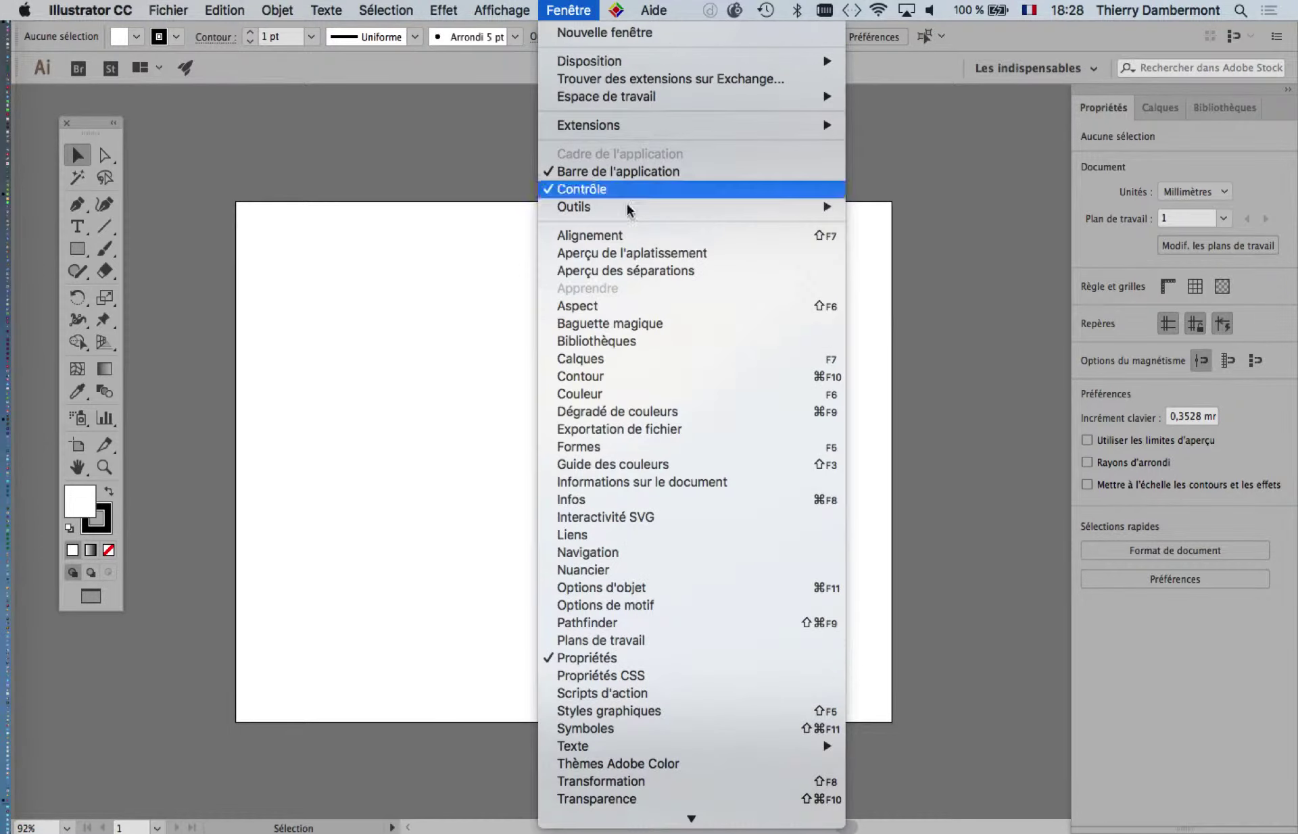
Step: Show the Formes brushes panel, enlarge it, and select the rough charcoal brush
left_click(669, 447)
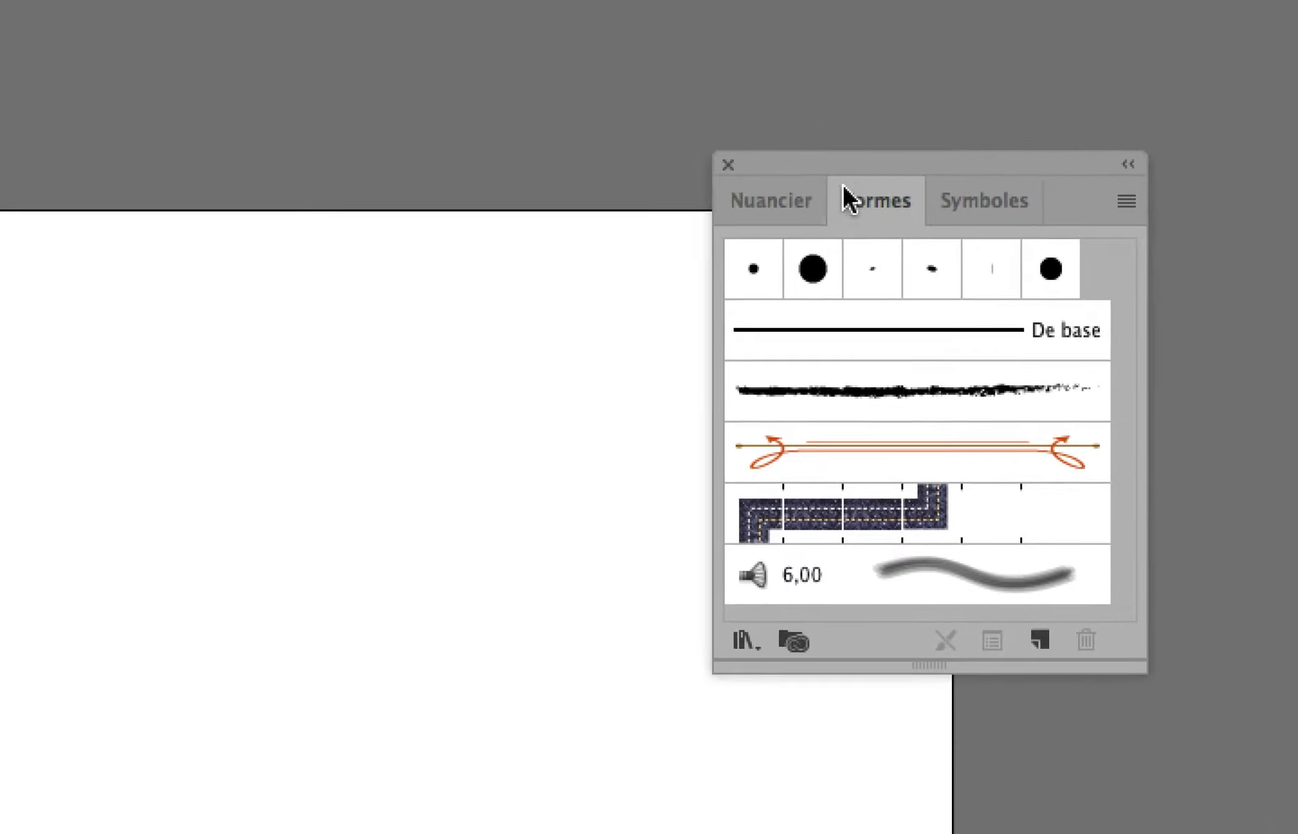
left_click(784, 201)
left_click(973, 200)
left_click(862, 201)
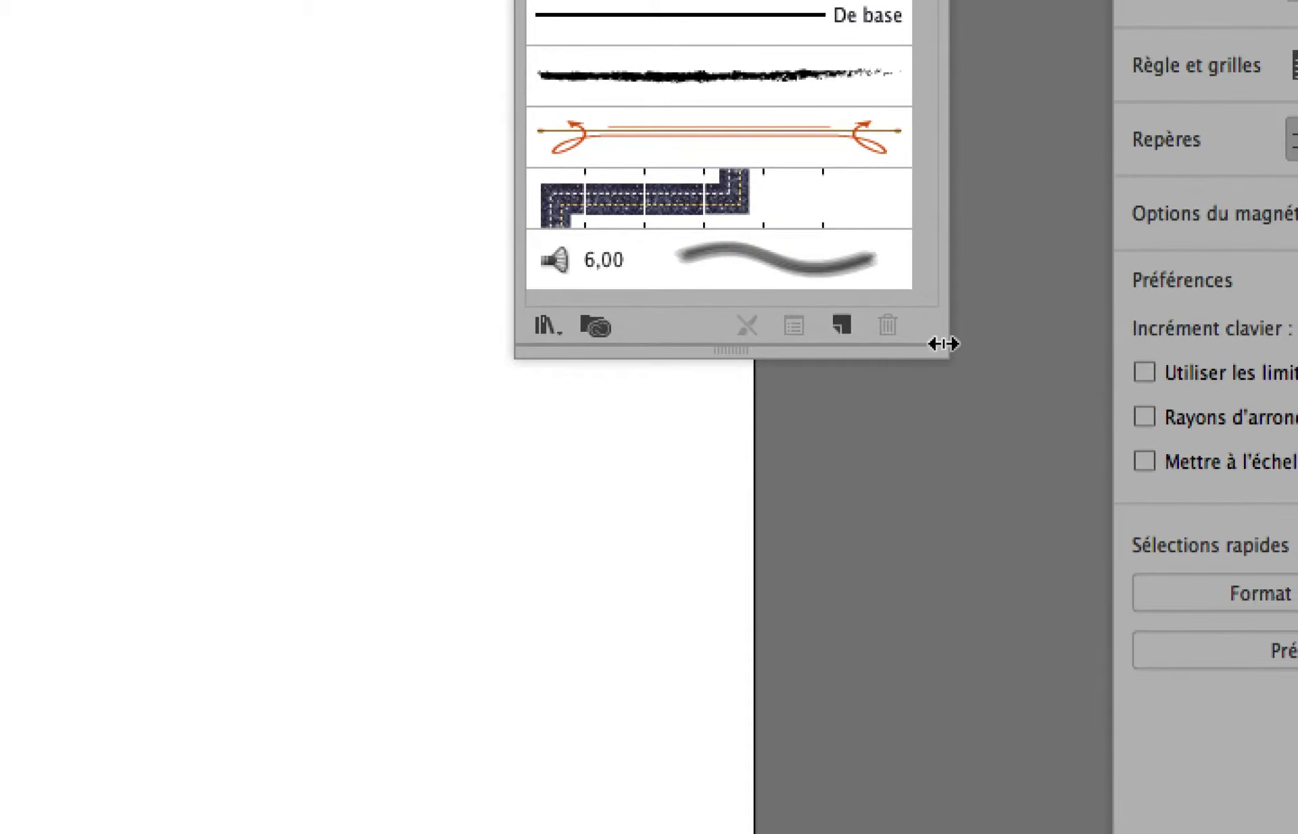
left_click_drag(943, 343, 955, 518)
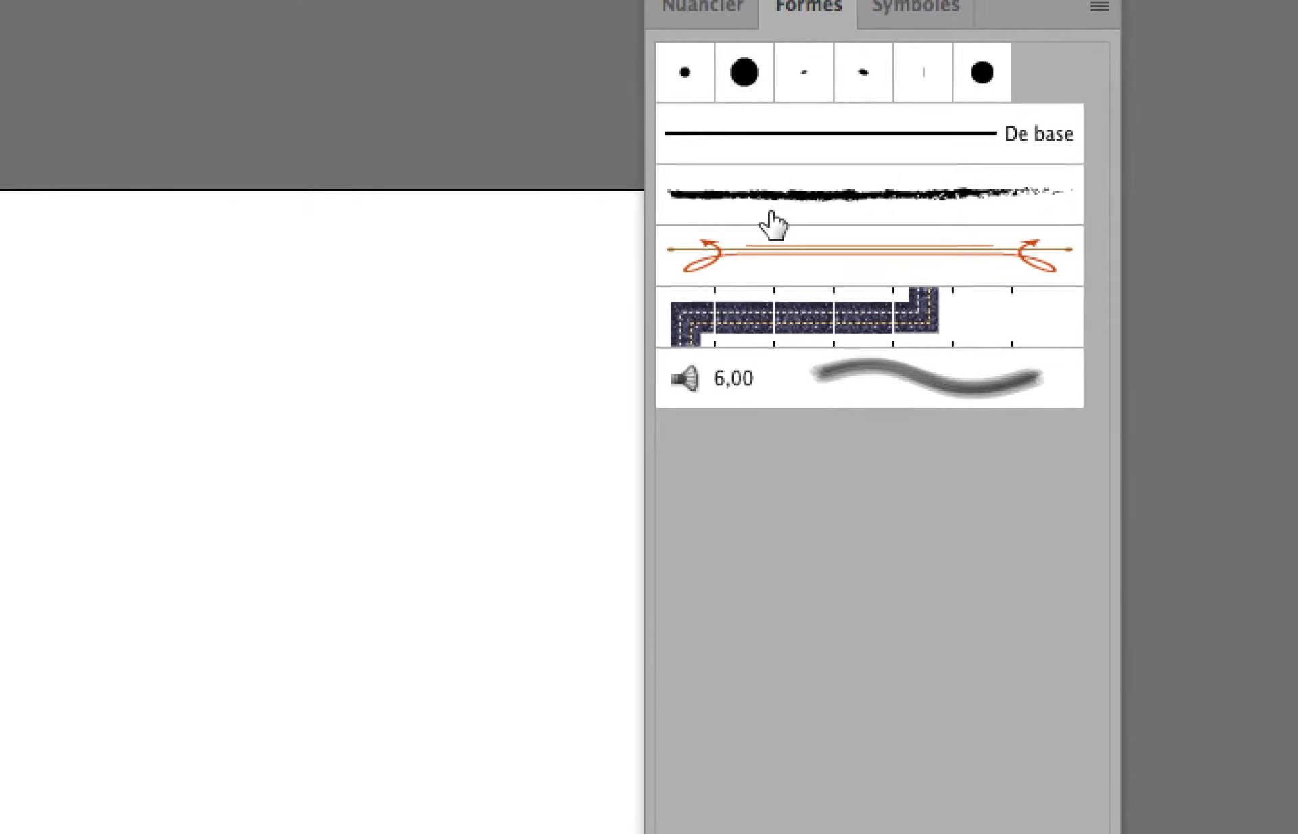
left_click(771, 215)
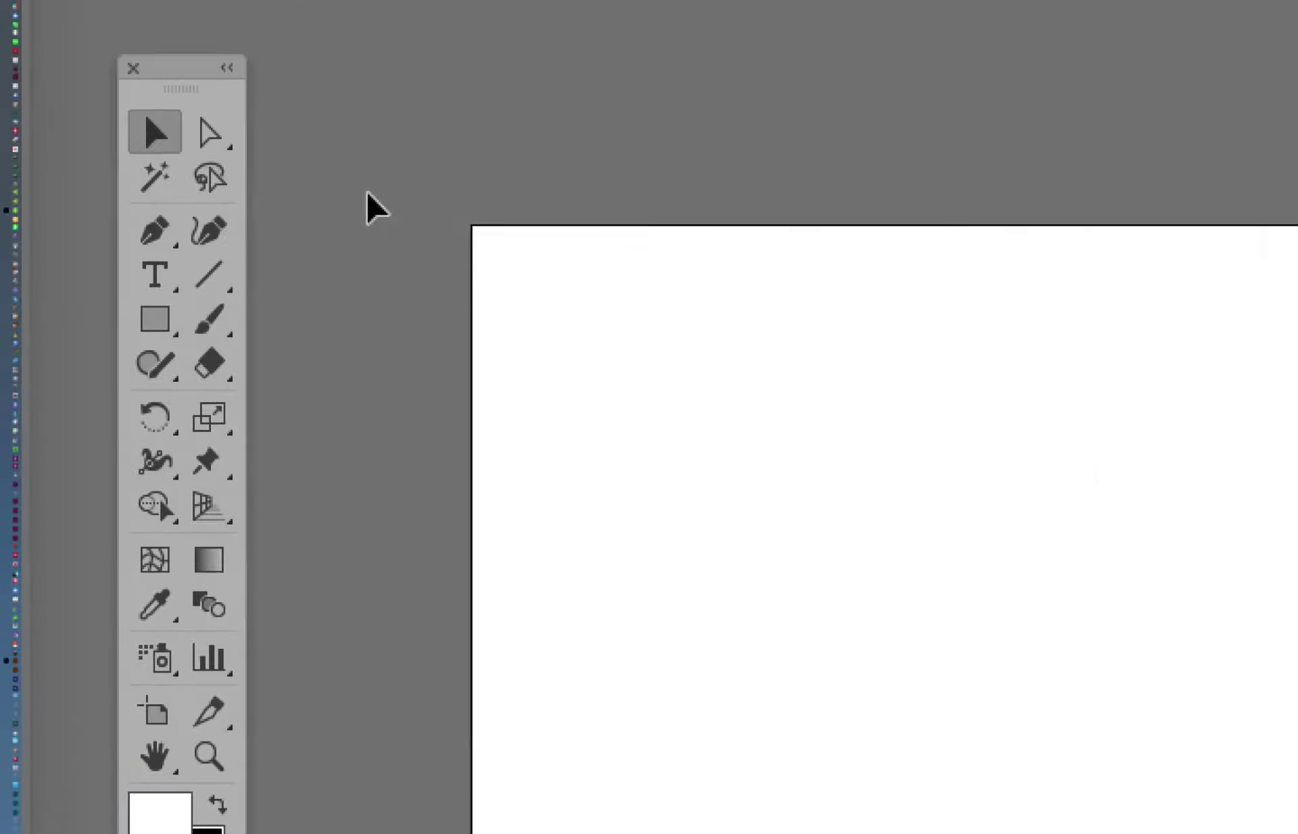
Step: With the Paintbrush, paint a top horizontal stroke, a short stroke, and two long looping curves
left_click(206, 240)
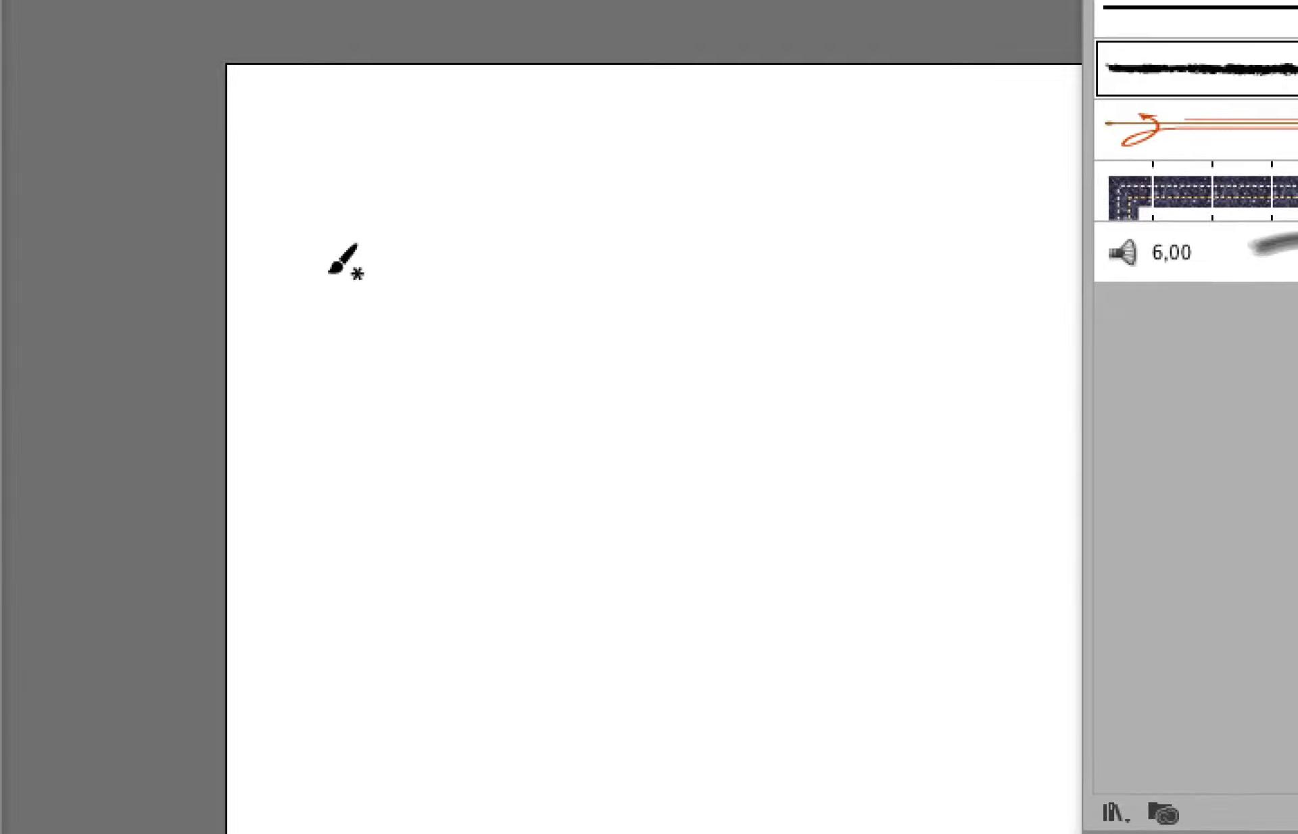
left_click_drag(328, 261, 736, 256)
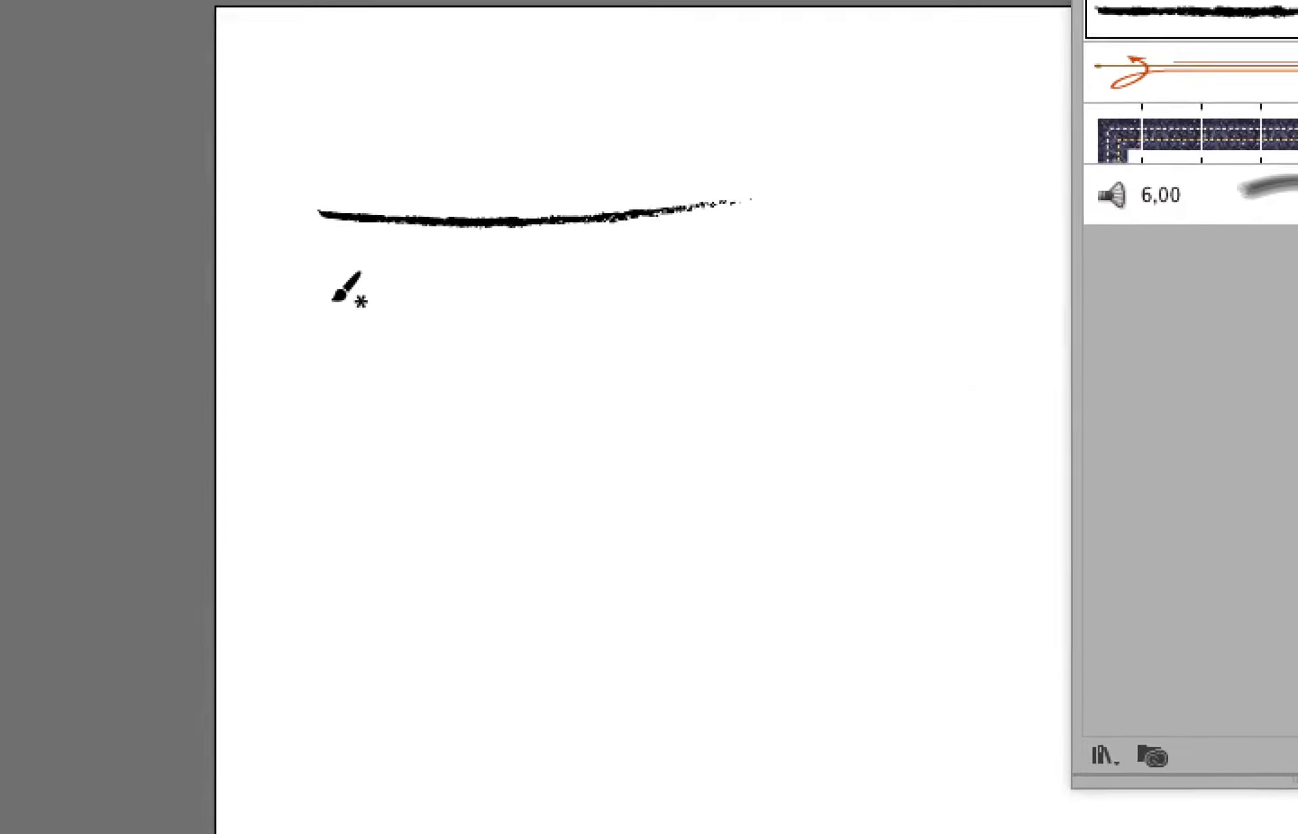
left_click_drag(252, 290, 371, 293)
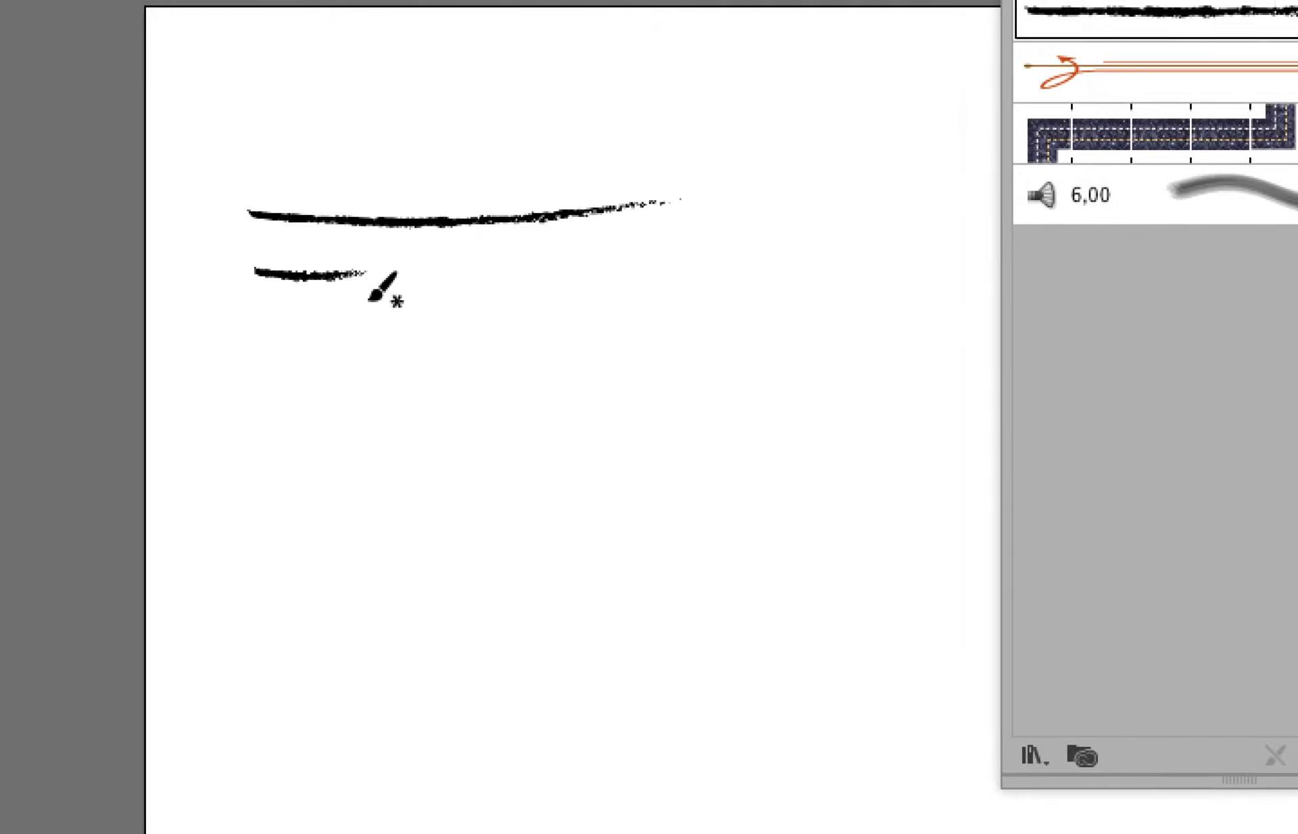
left_click_drag(301, 329, 833, 456)
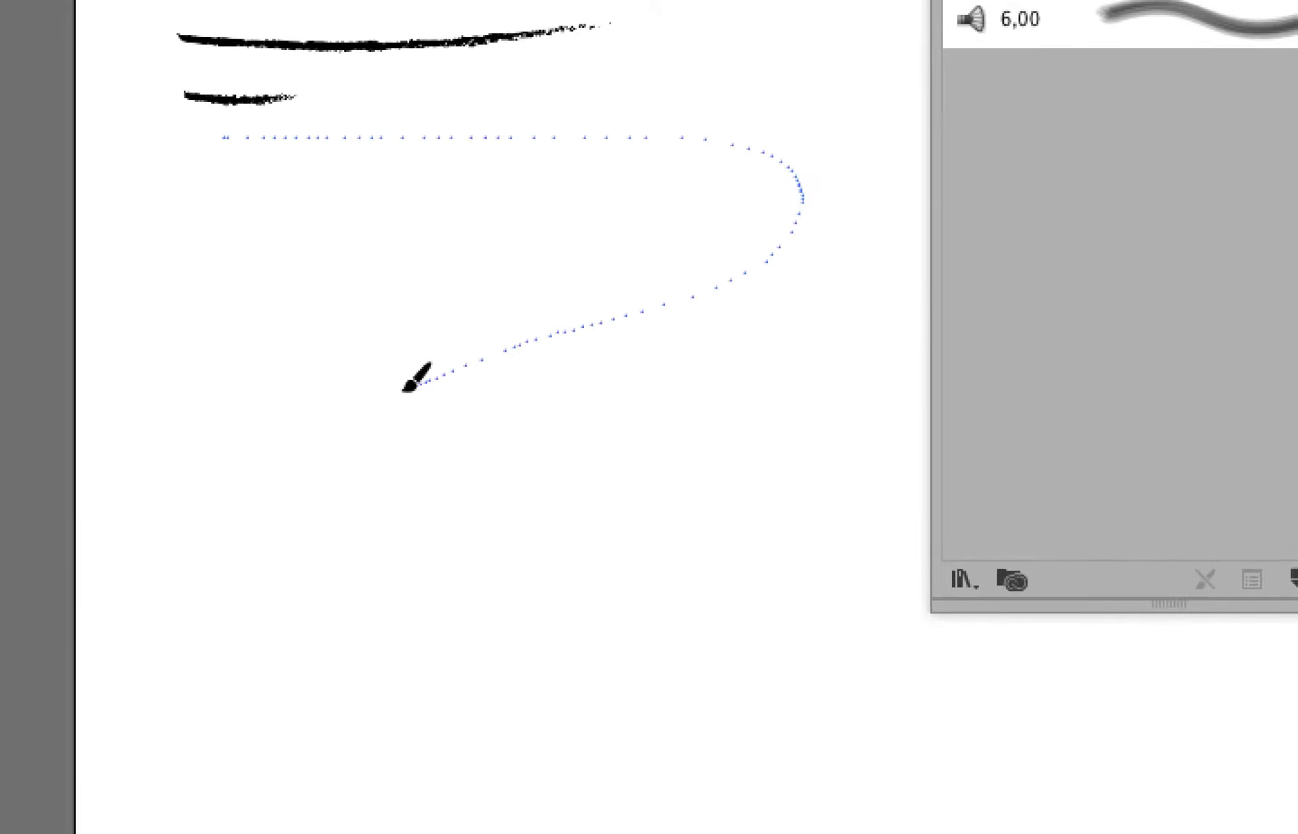
left_click_drag(521, 350, 174, 472)
Step: Add more curved strokes inside the loops, a short top stroke, and a long bottom-right sweep
mouse_move(514, 184)
left_mouse_down()
mouse_move(397, 426)
mouse_move(507, 440)
left_mouse_up()
mouse_move(257, 336)
left_mouse_down()
mouse_move(404, 317)
mouse_move(473, 338)
left_mouse_up()
mouse_move(561, 272)
left_mouse_down()
mouse_move(345, 355)
mouse_move(536, 365)
left_mouse_up()
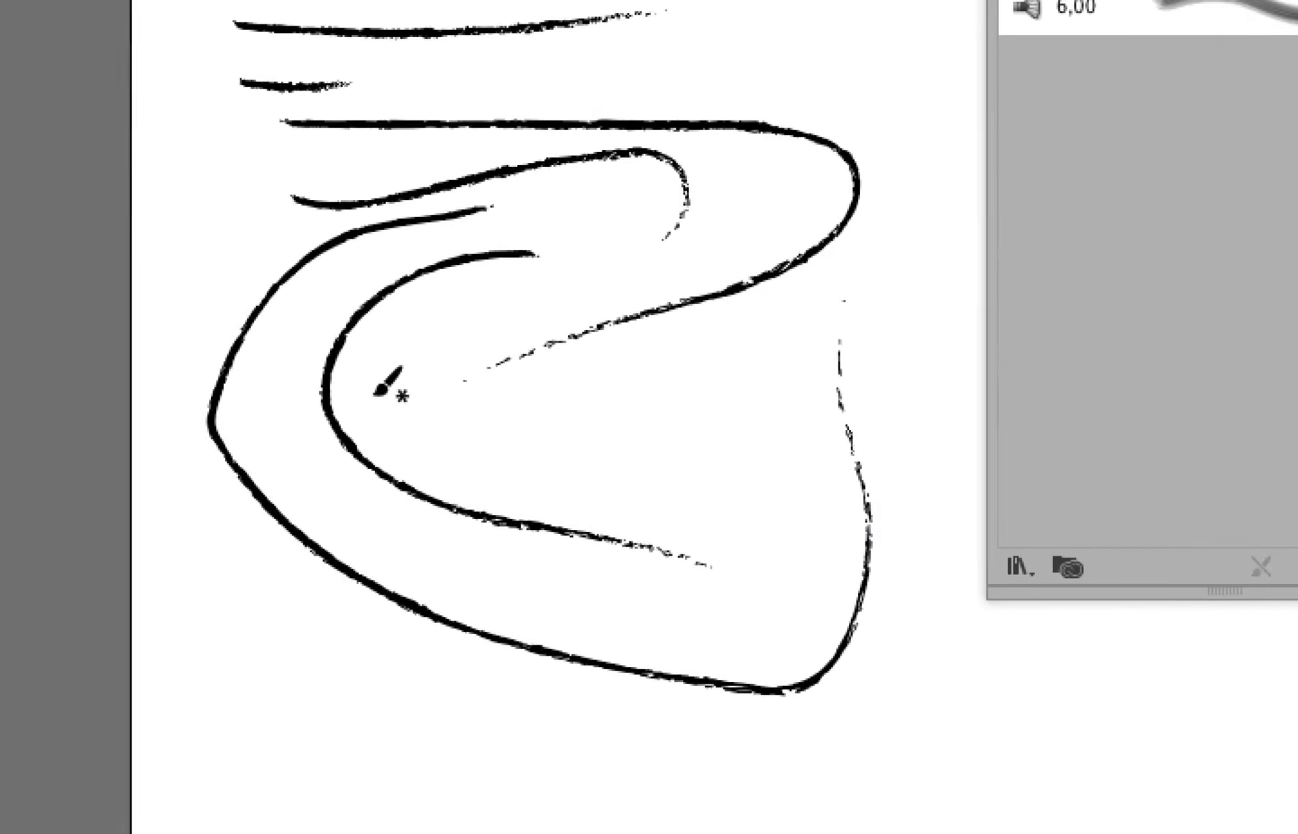
mouse_move(339, 259)
left_mouse_down()
mouse_move(374, 255)
mouse_move(445, 212)
left_mouse_up()
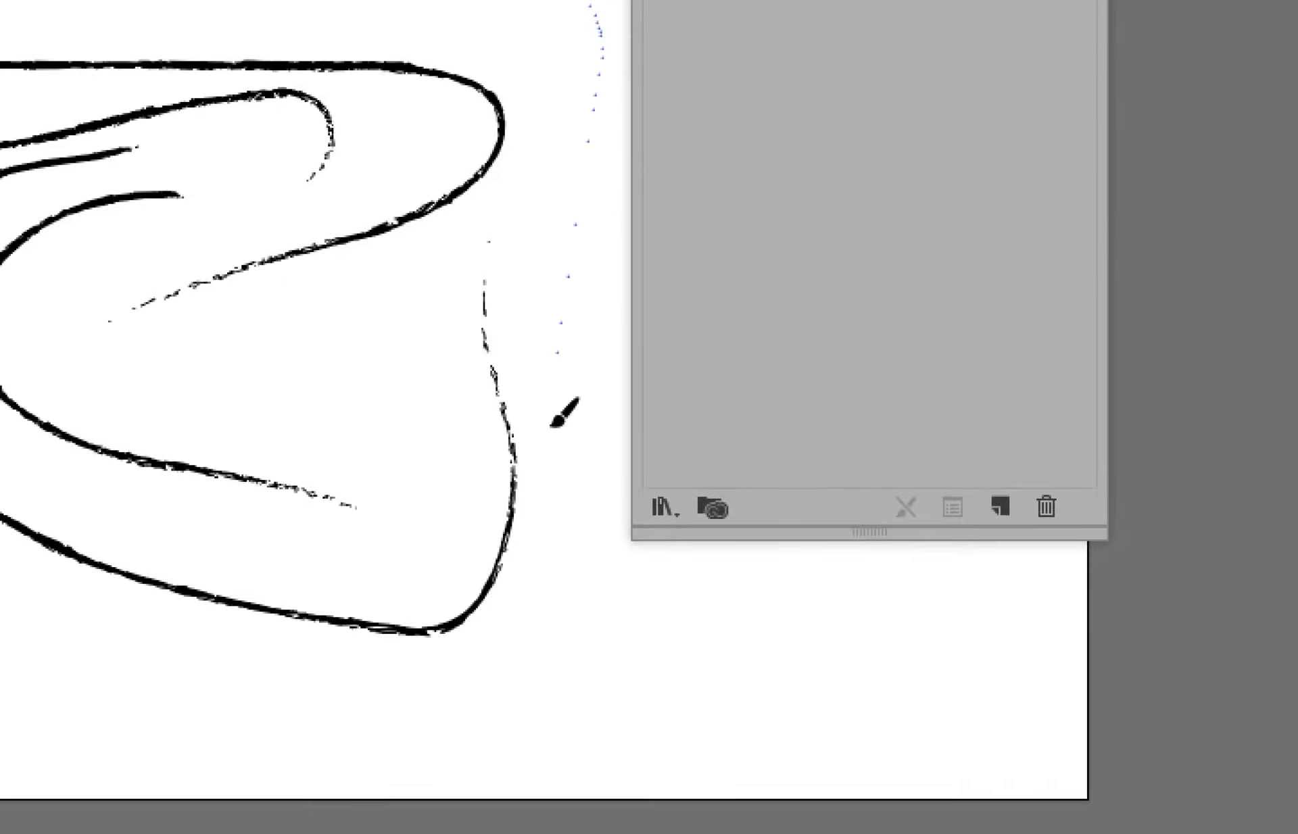
left_click_drag(960, 487, 360, 500)
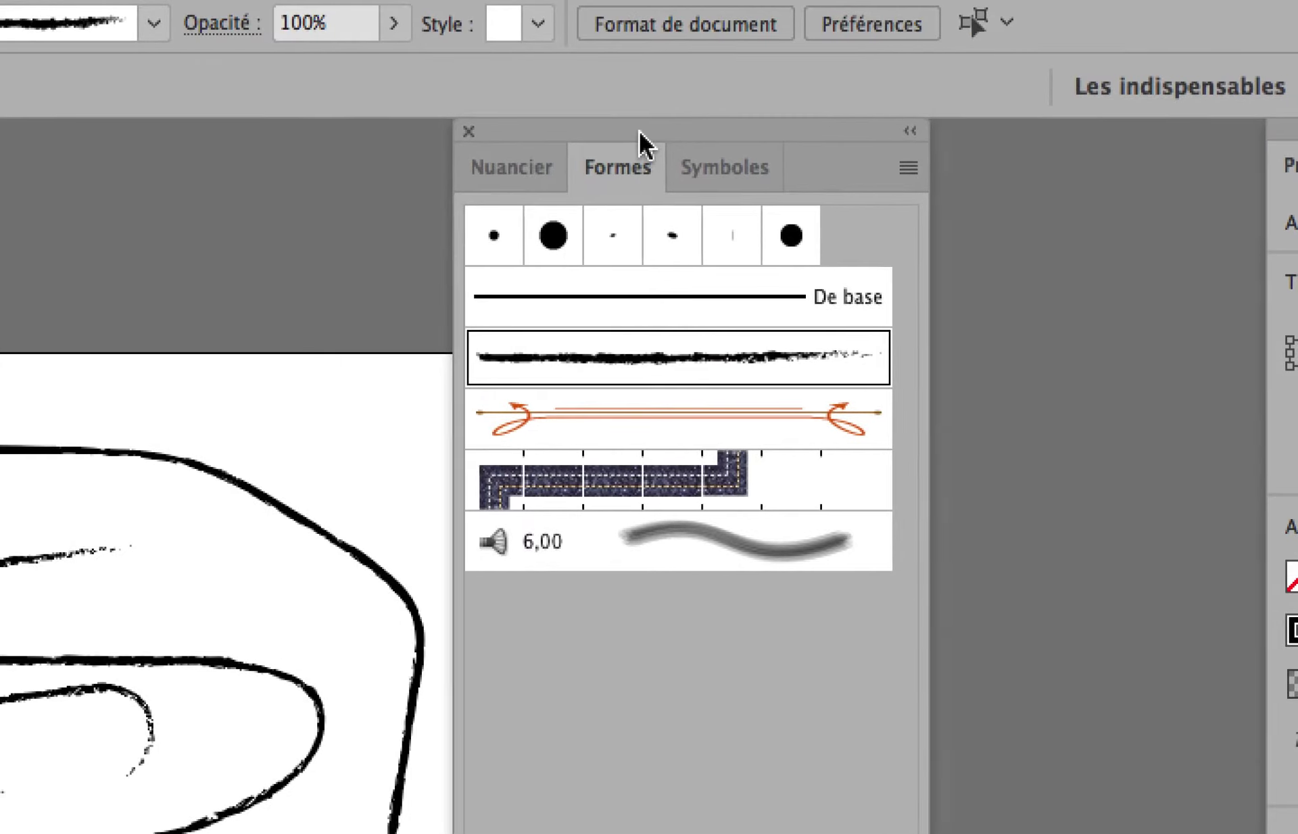
Step: Move the Brushes panel aside, then select all strokes and delete them
left_click_drag(641, 139, 717, 146)
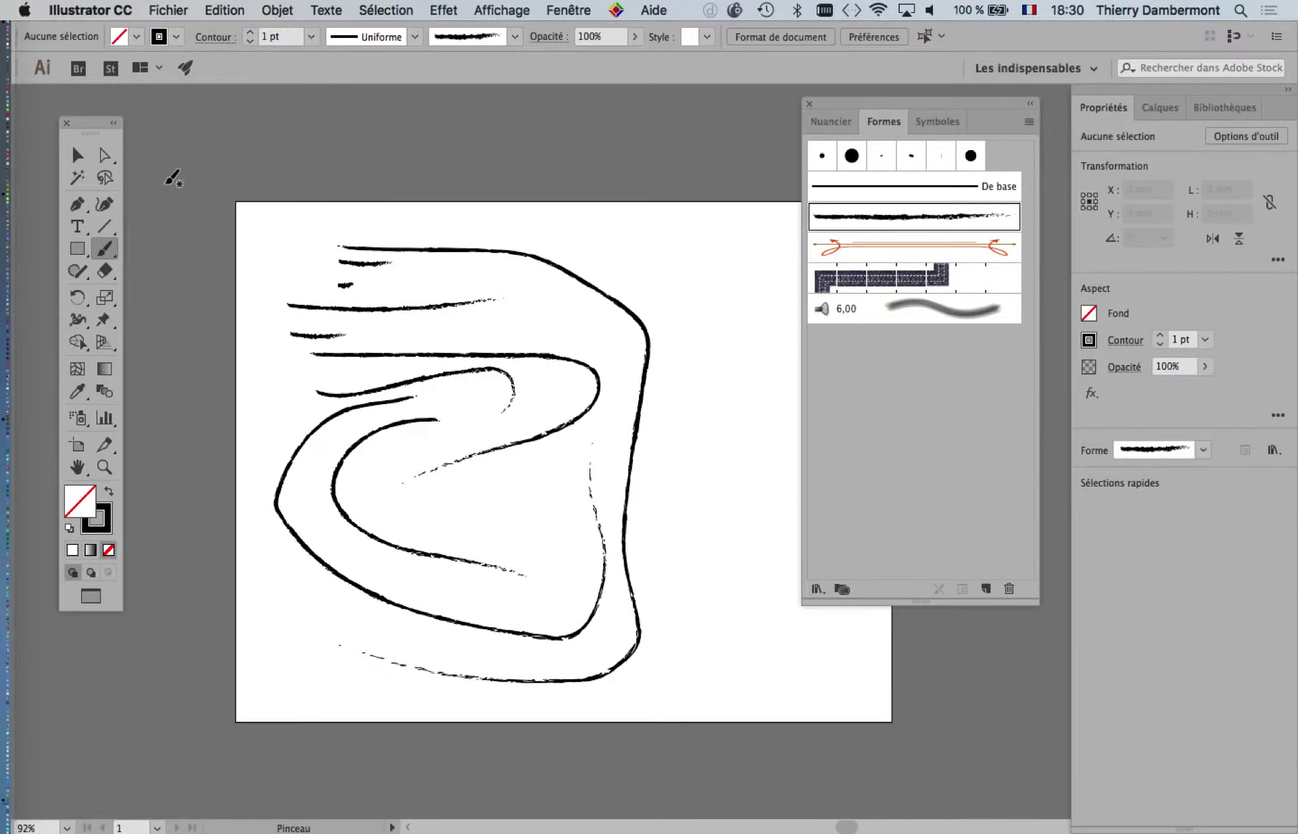
key("super+a")
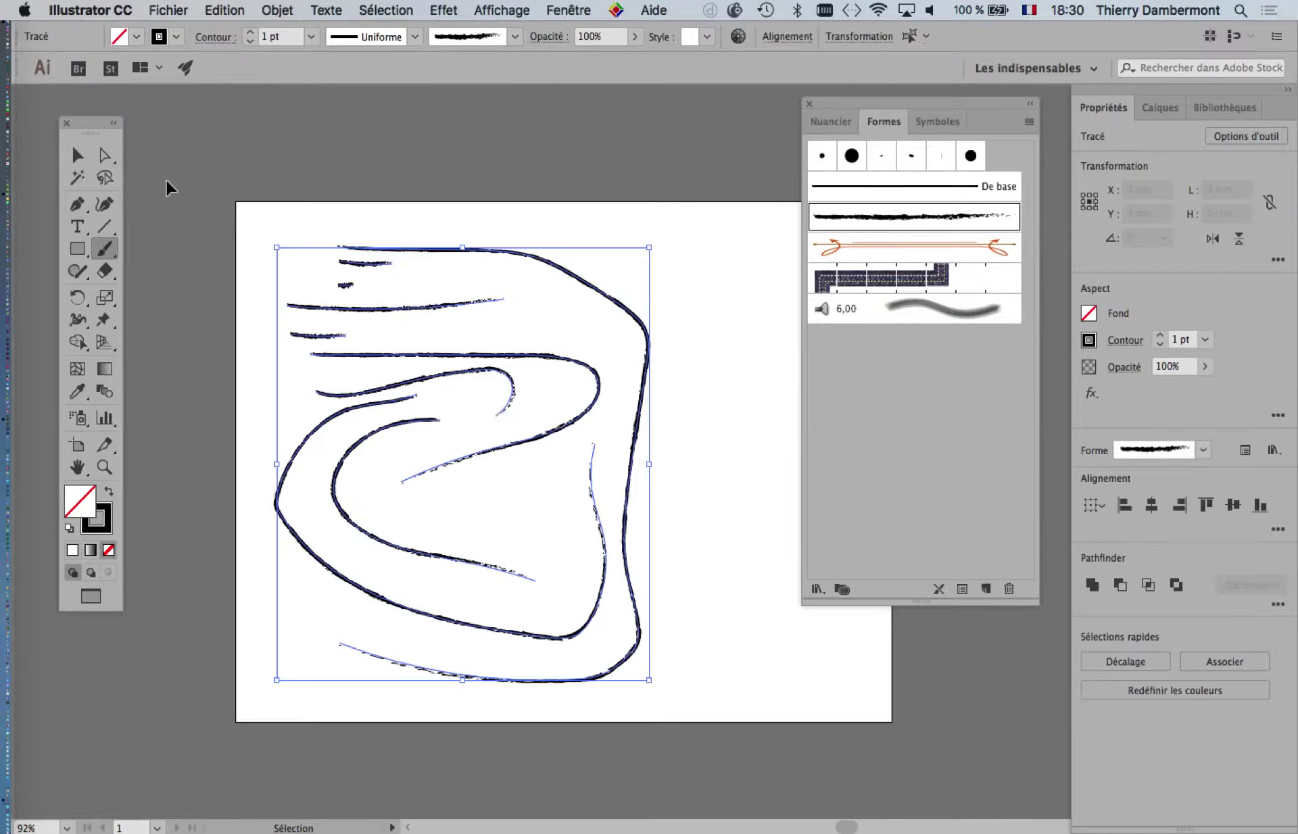
key("Delete")
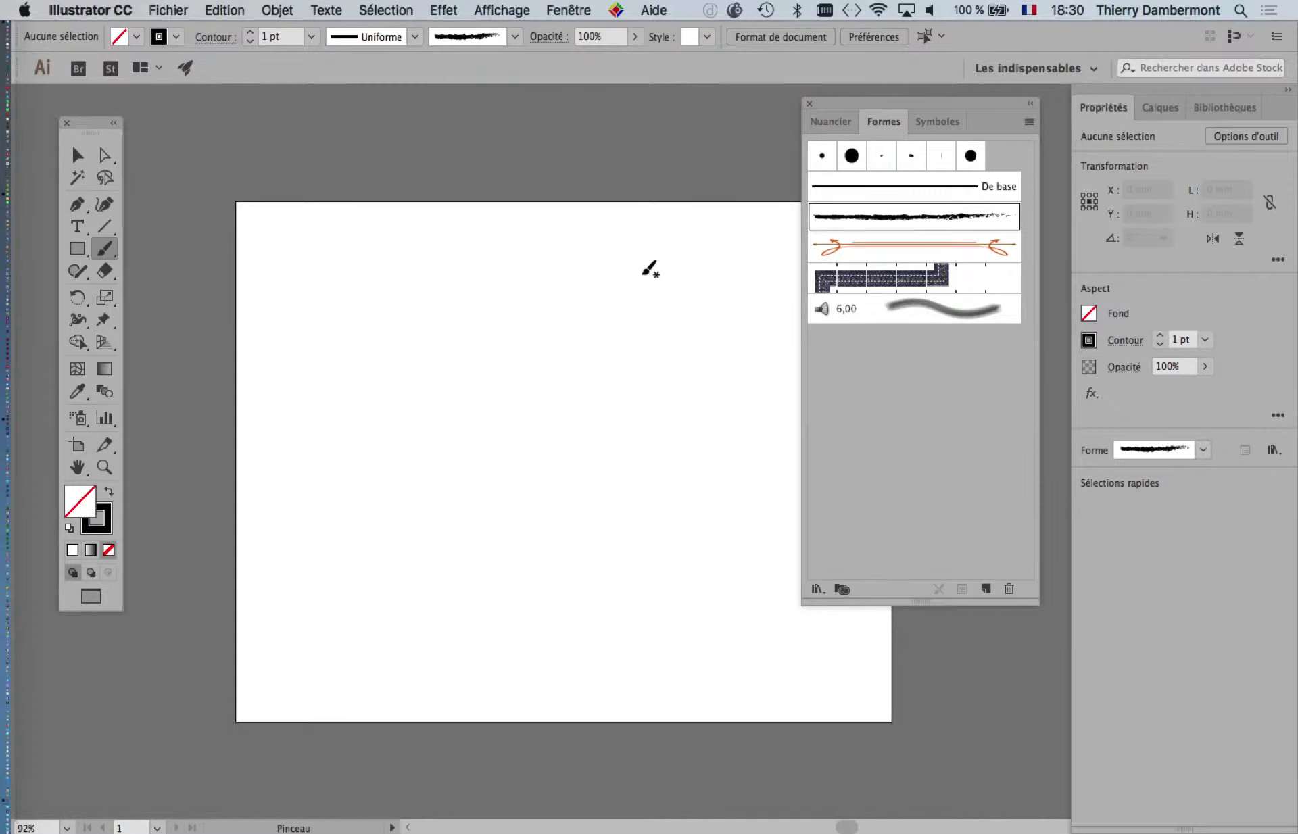
key("space")
Step: Pan the artboard, shorten the Brushes panel, and show the brush library list with Artistiques_CraieFusainCrayon
left_click_drag(554, 269, 467, 217)
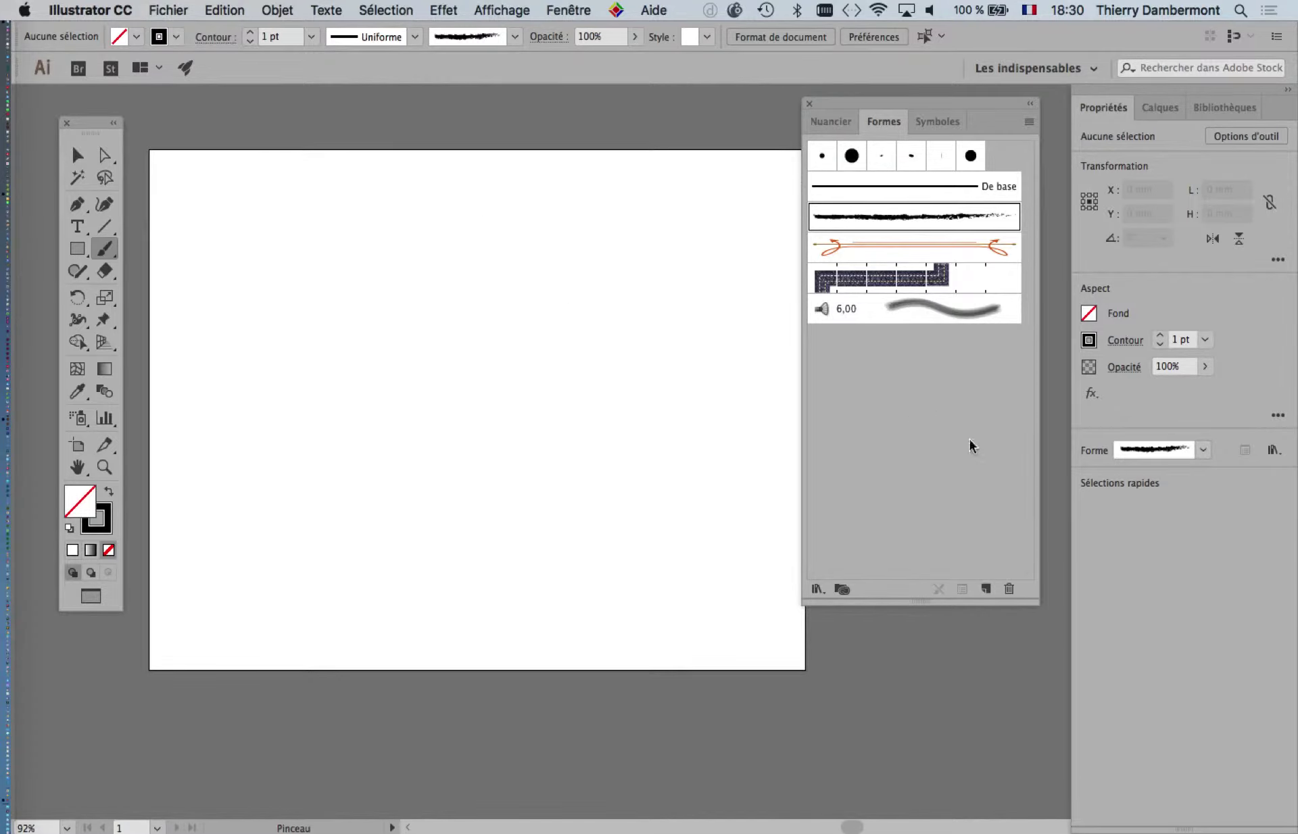
left_click_drag(1034, 595, 950, 433)
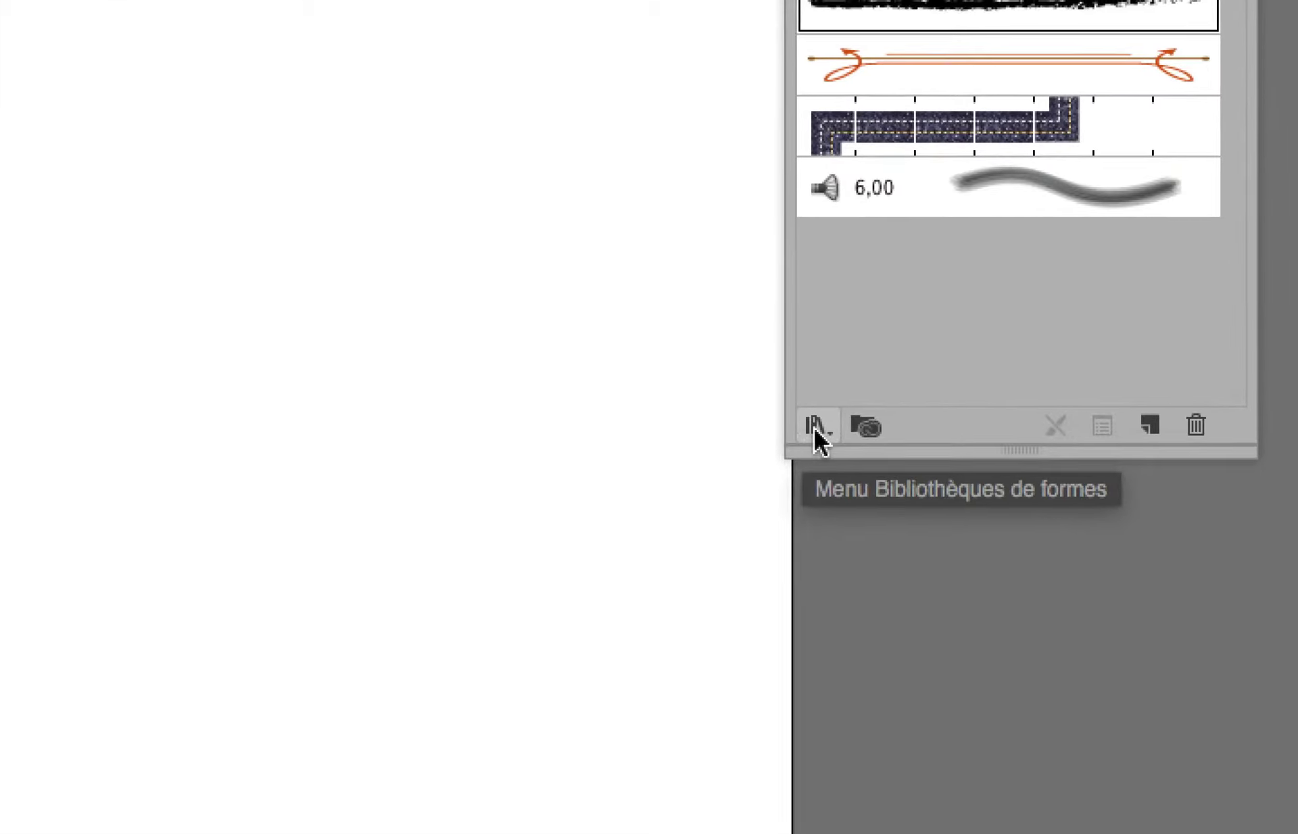
left_click(827, 426)
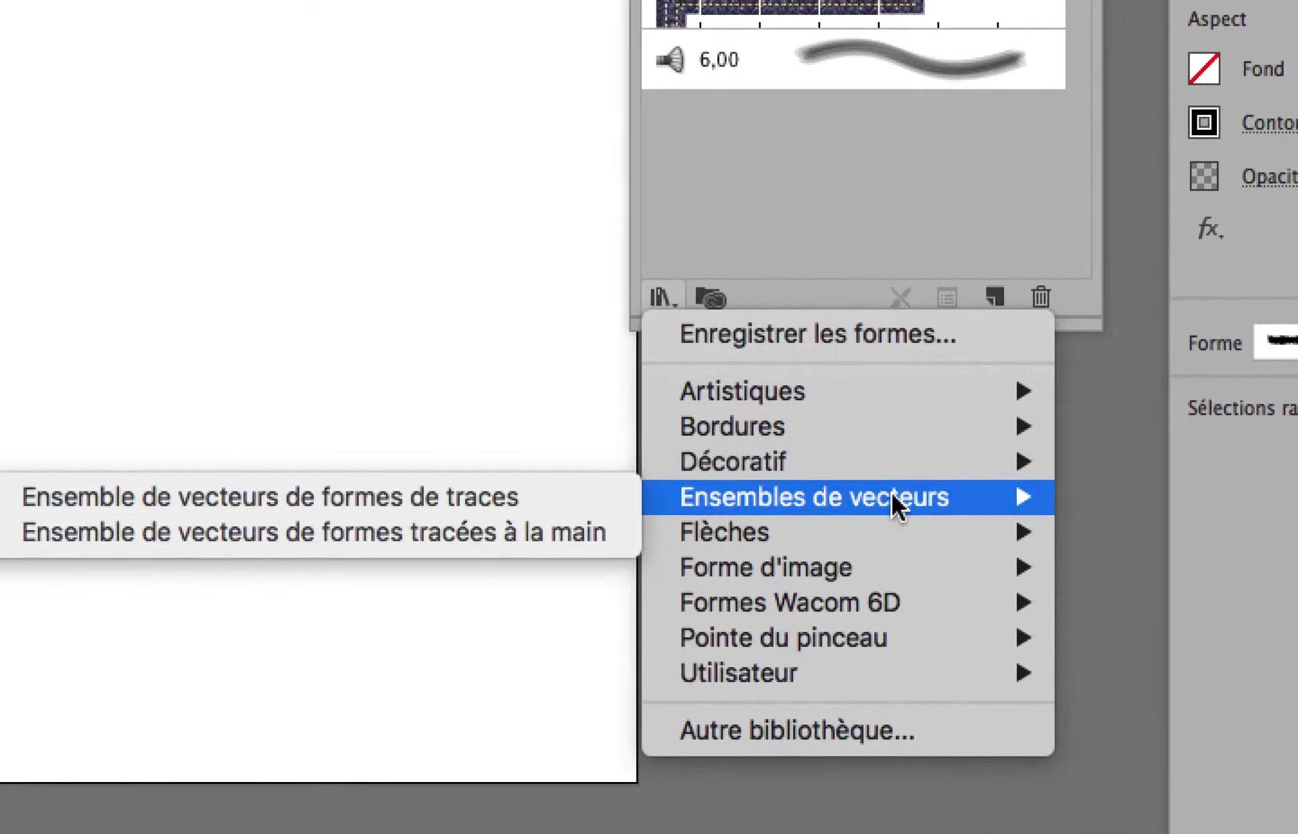
mouse_move(418, 408)
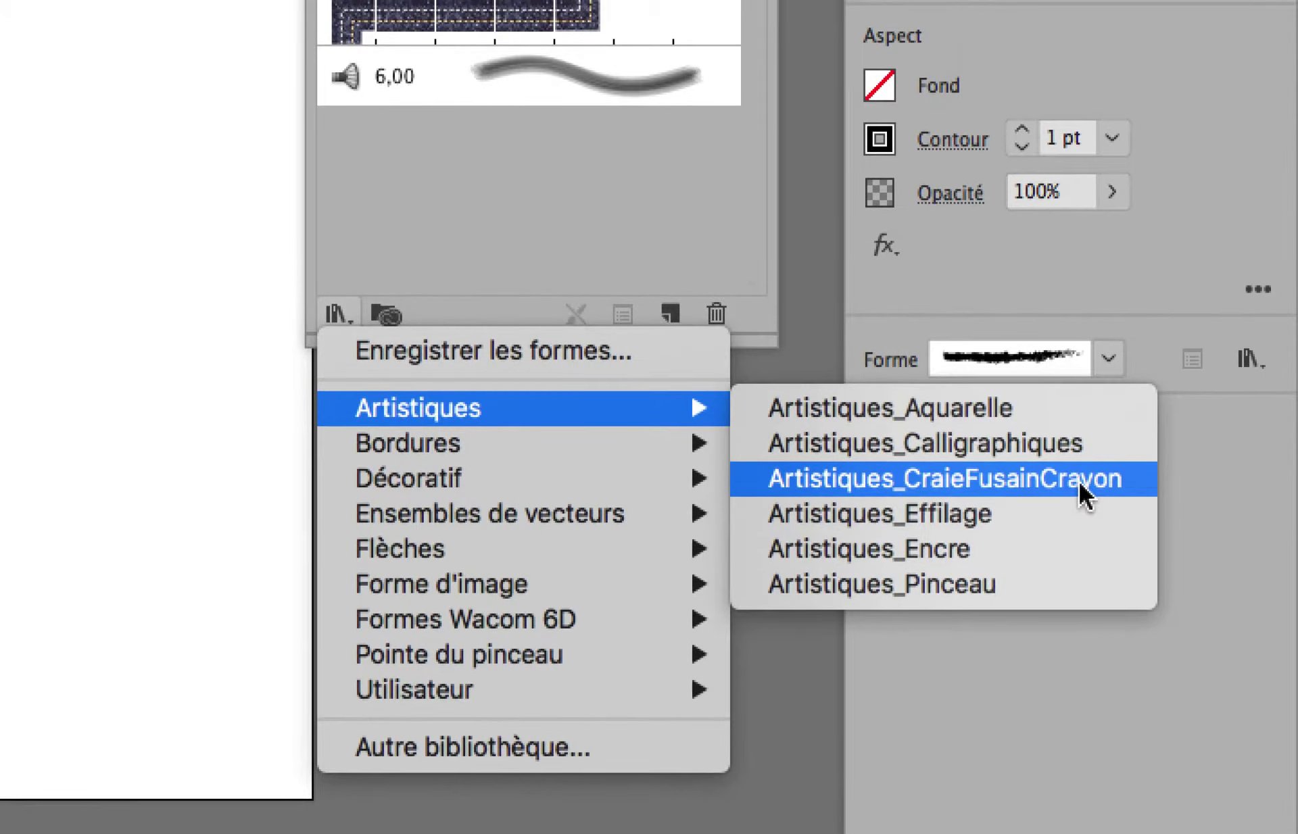
Step: Open the Artistiques_CraieFusainCrayon library, enlarge it to browse brushes, then close it
left_click(1080, 484)
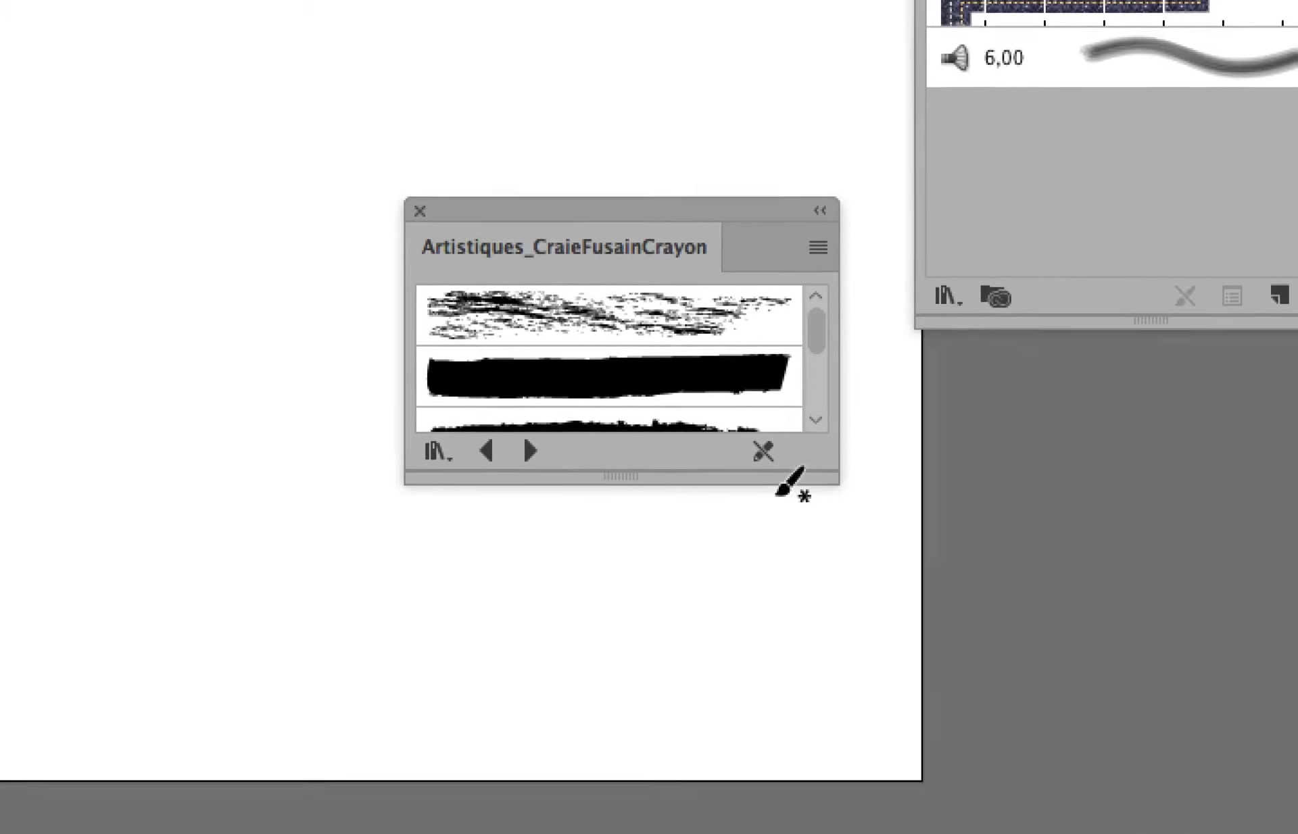
left_click_drag(795, 487, 842, 490)
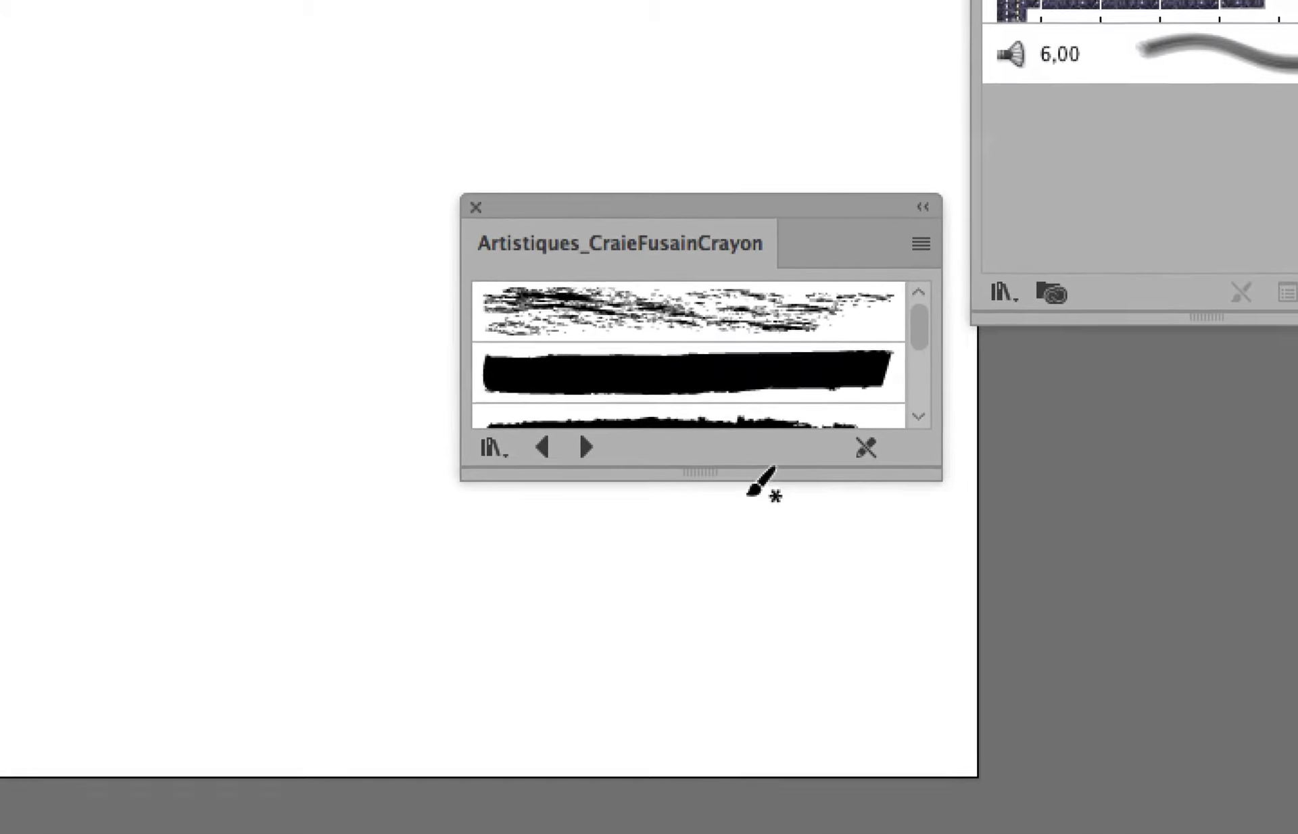
left_click_drag(742, 489, 735, 755)
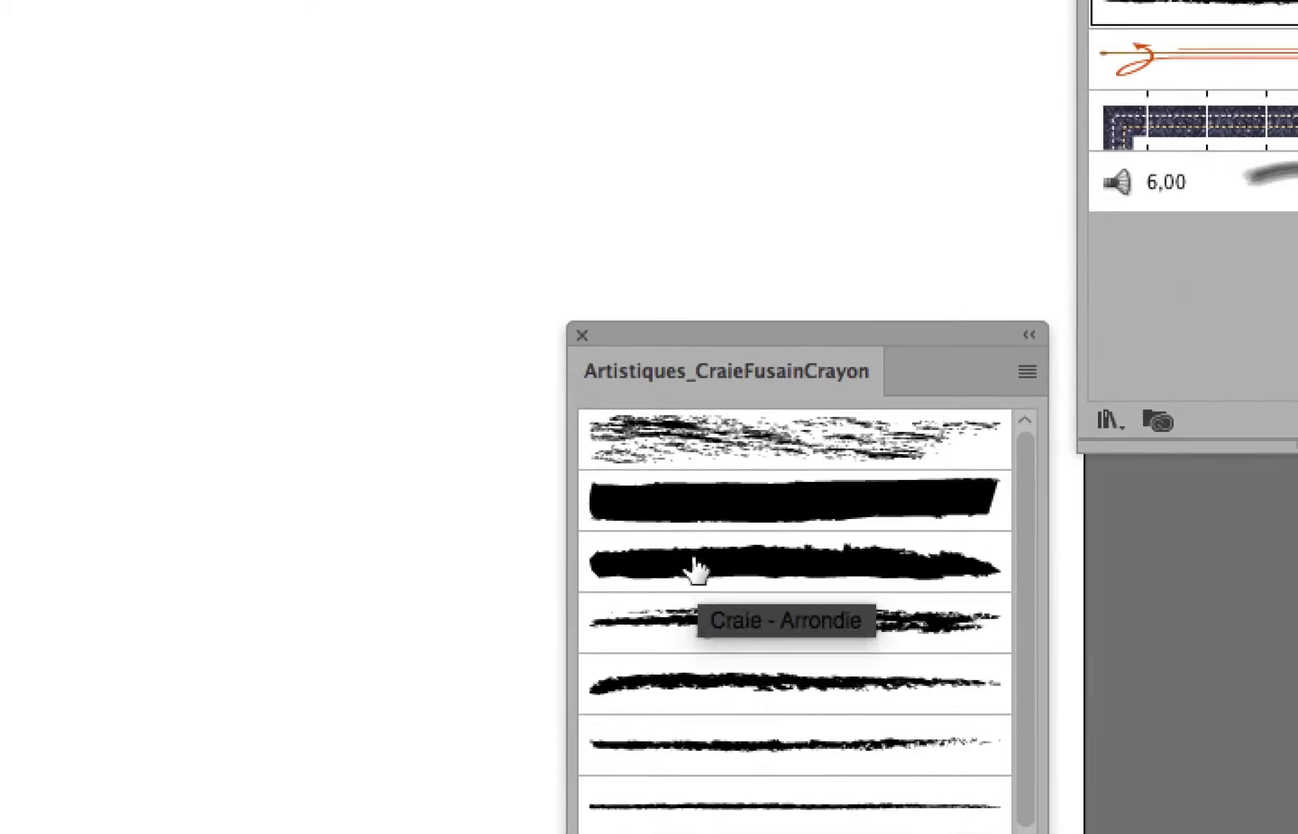
left_click(657, 488)
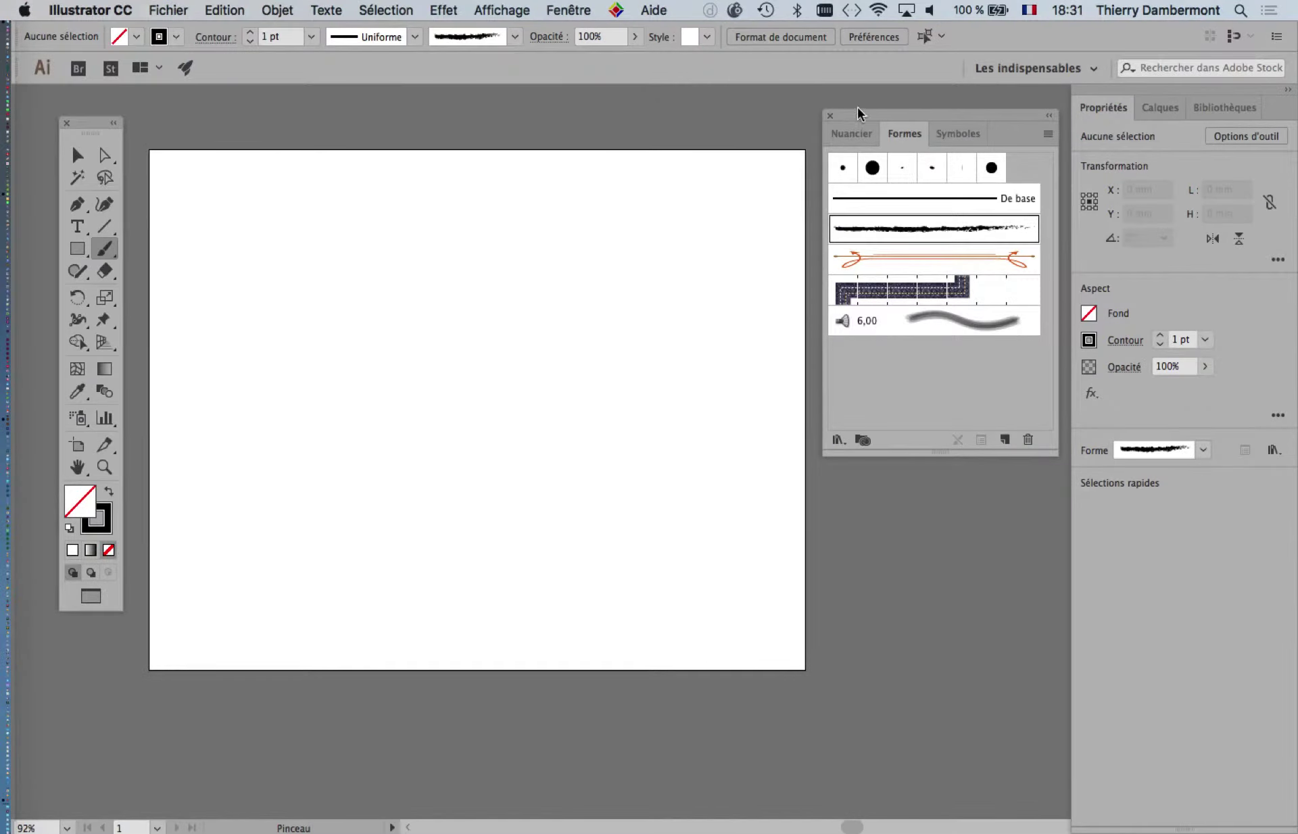
left_click_drag(859, 114, 867, 115)
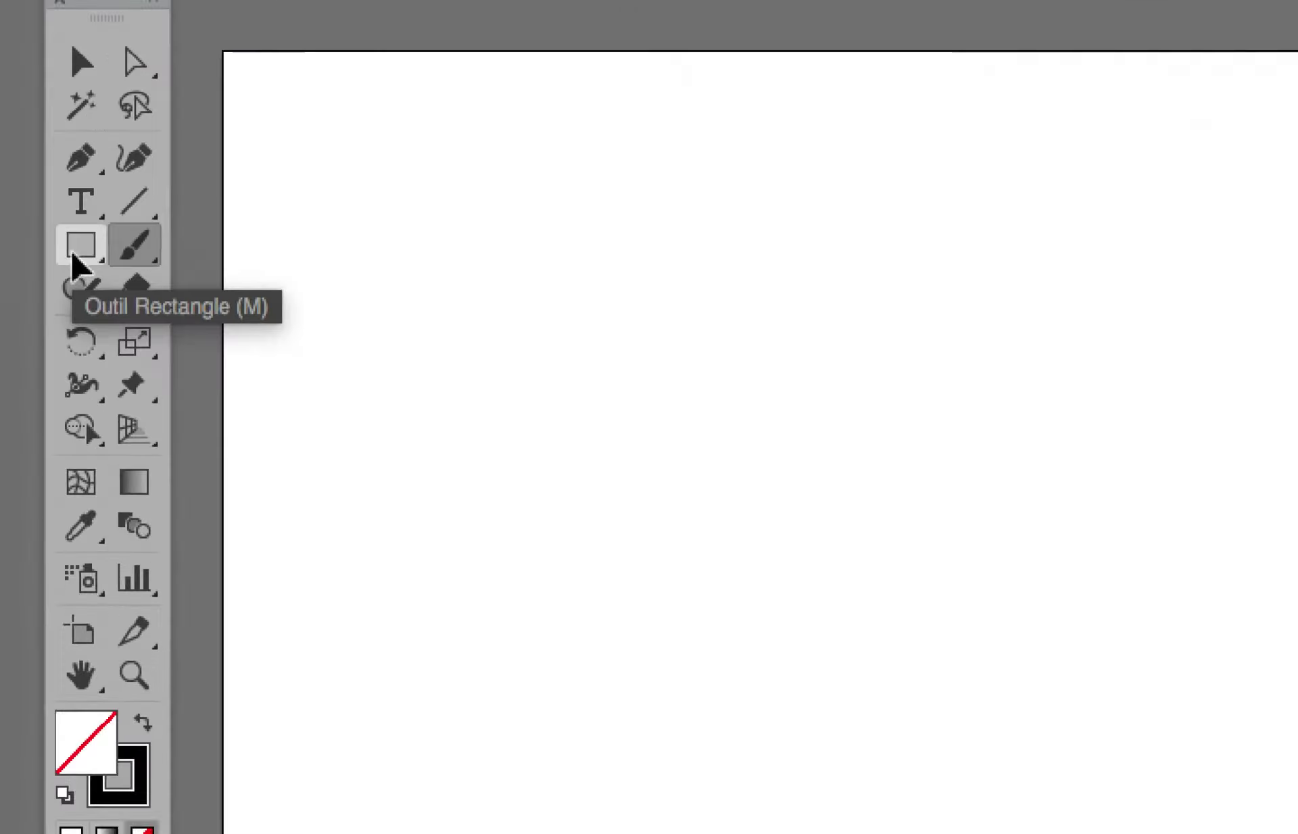
Step: Draw a thin rectangle and stretch it to about 219 × 3.2 mm
left_click(75, 250)
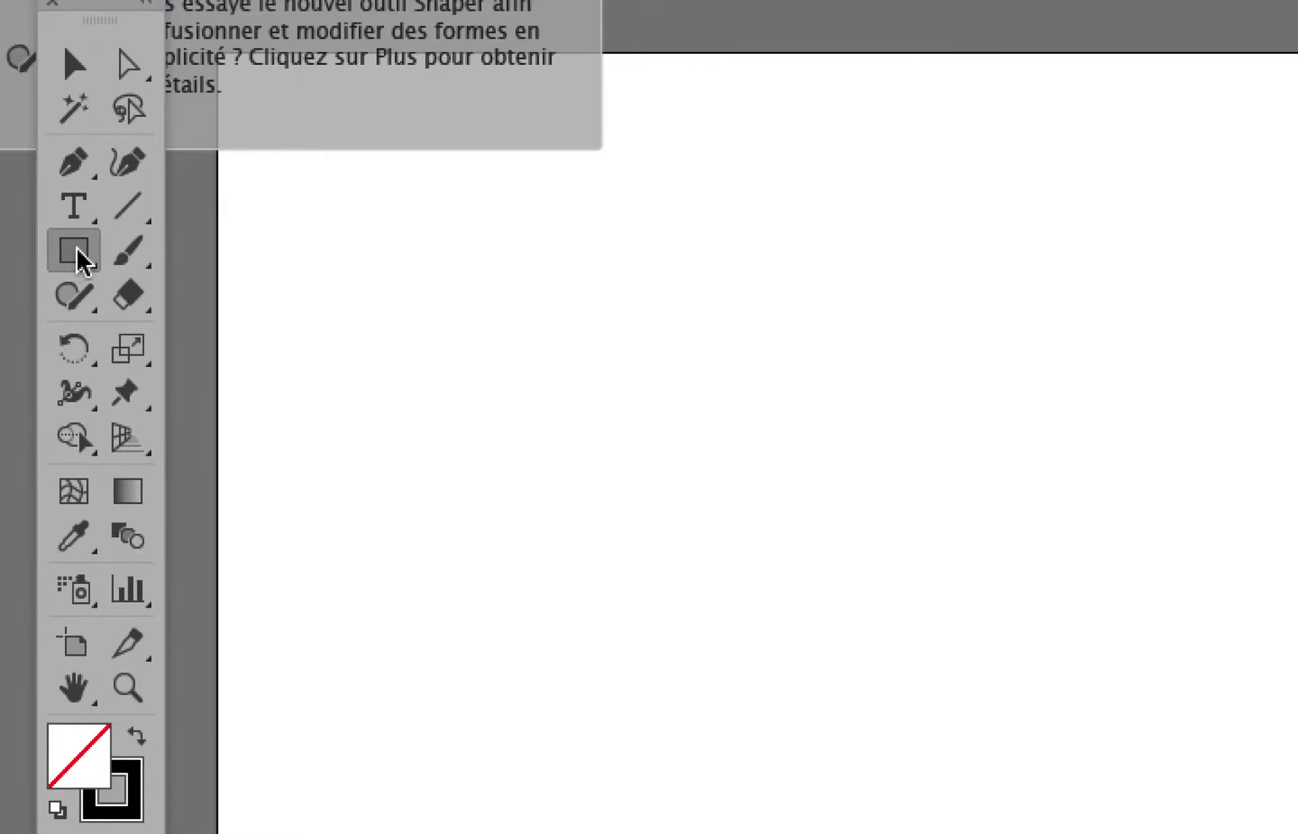
left_click_drag(183, 368, 488, 364)
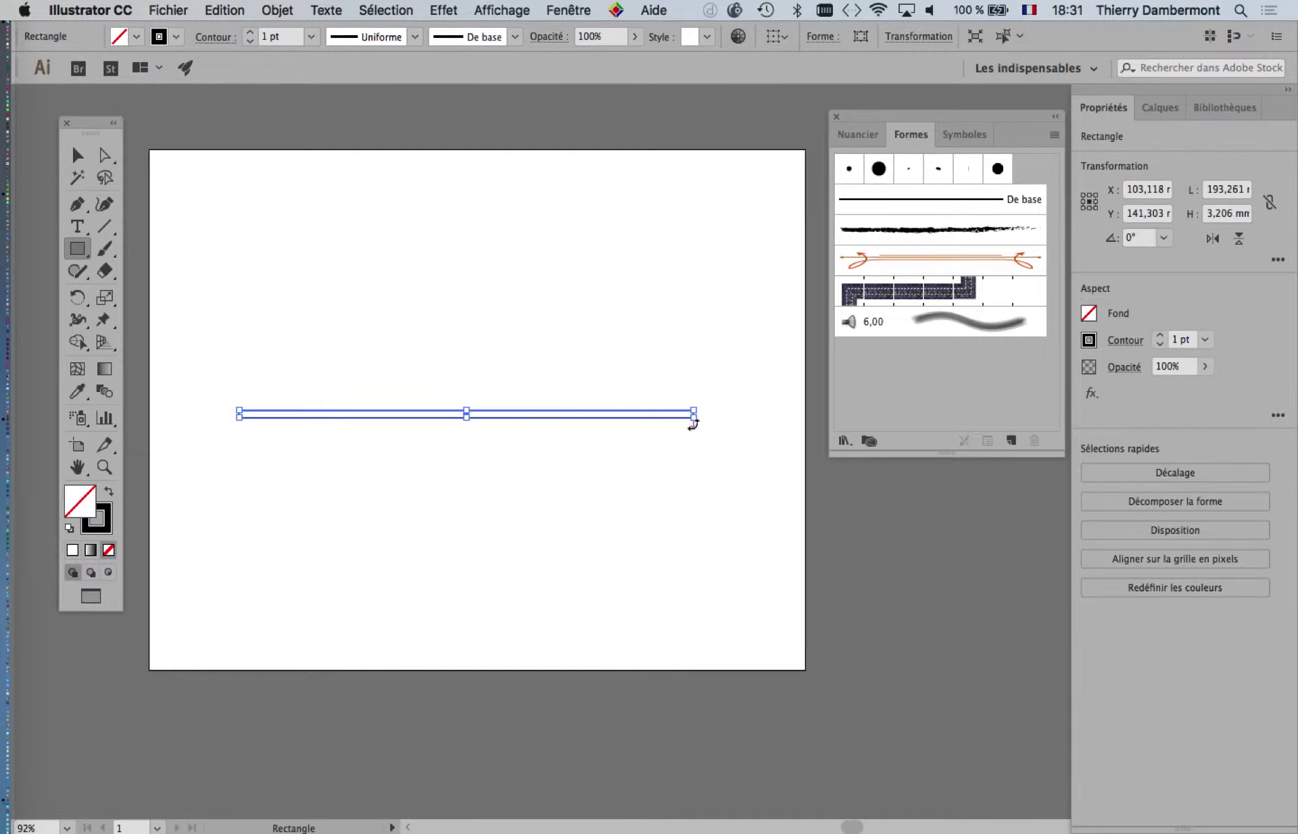
left_click_drag(693, 419, 758, 418)
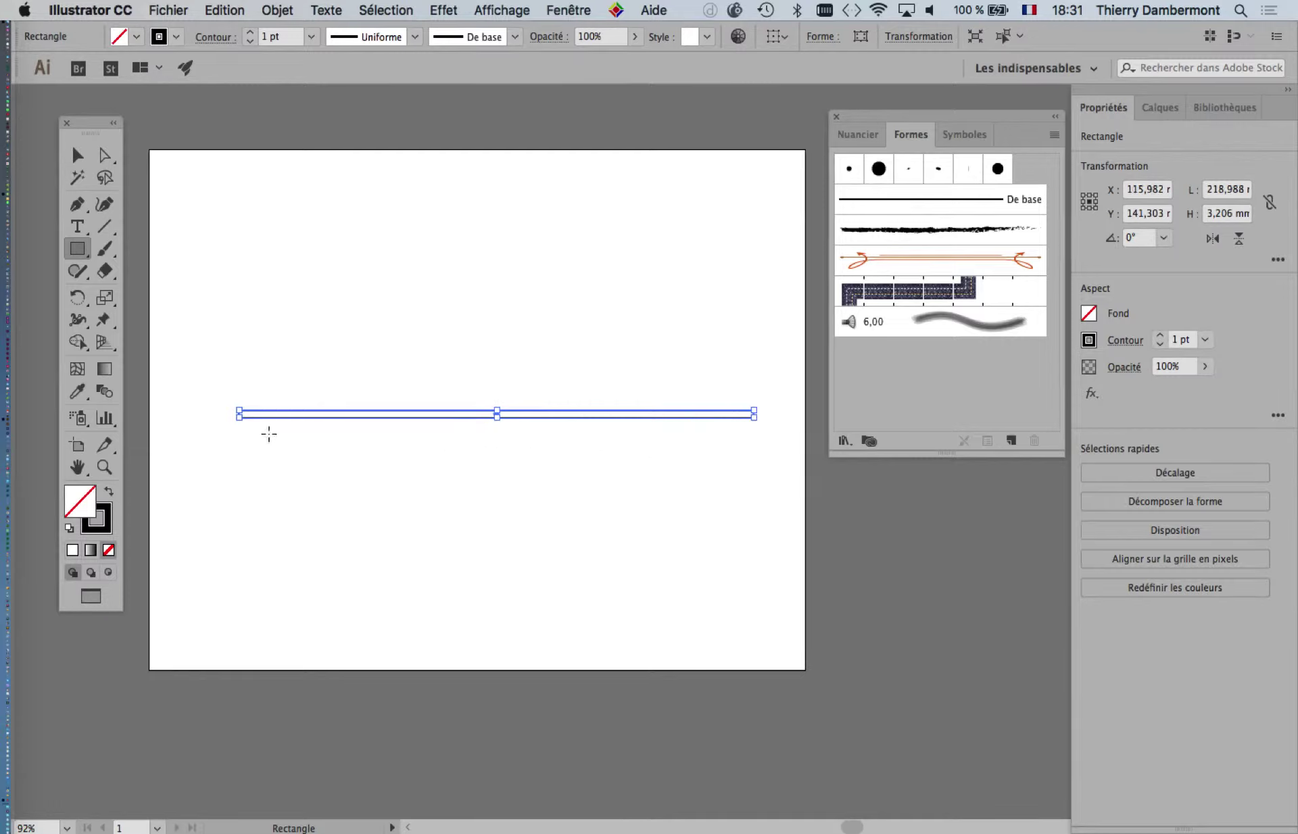
left_click_drag(94, 127, 146, 177)
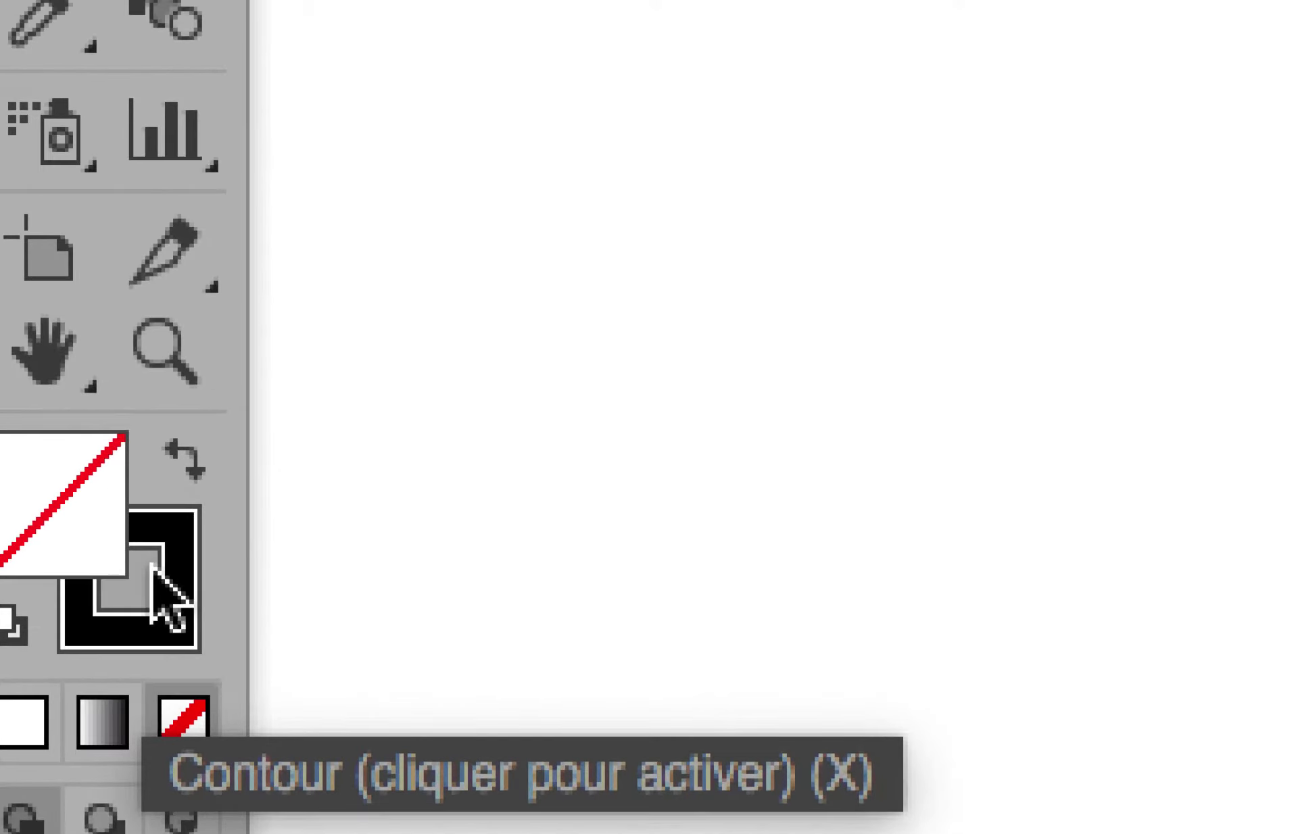
Step: Swap fill and stroke, settling on black fill and no stroke for the bar
left_click(162, 546)
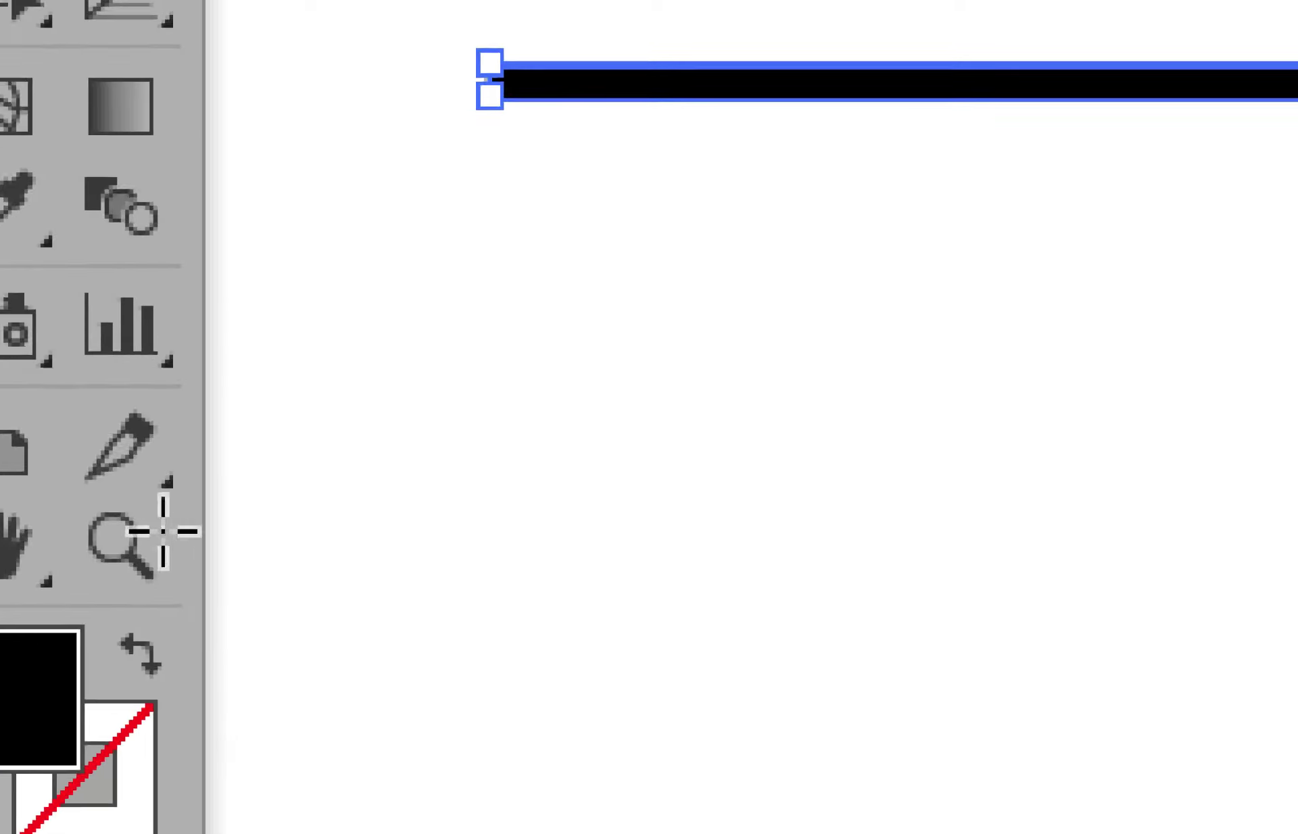
left_click(161, 548)
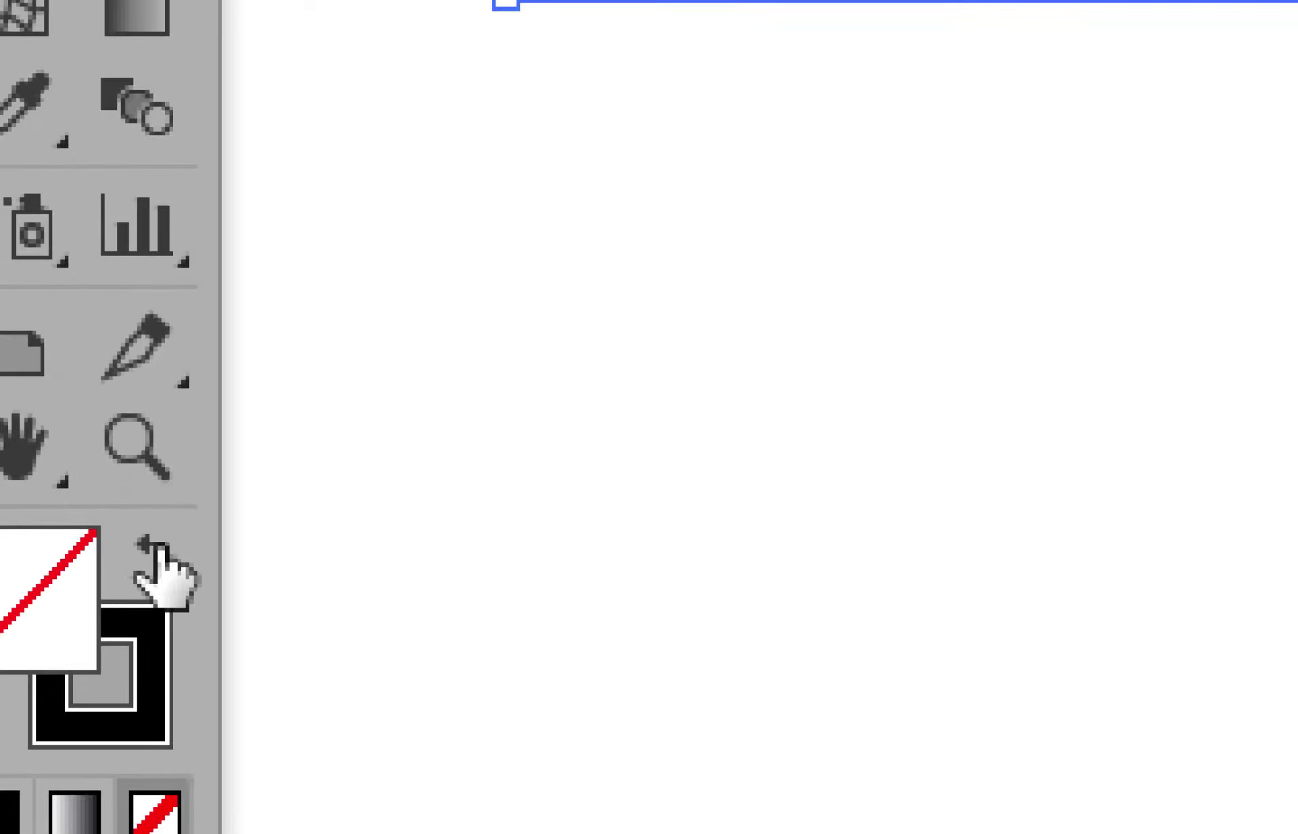
left_click(160, 551)
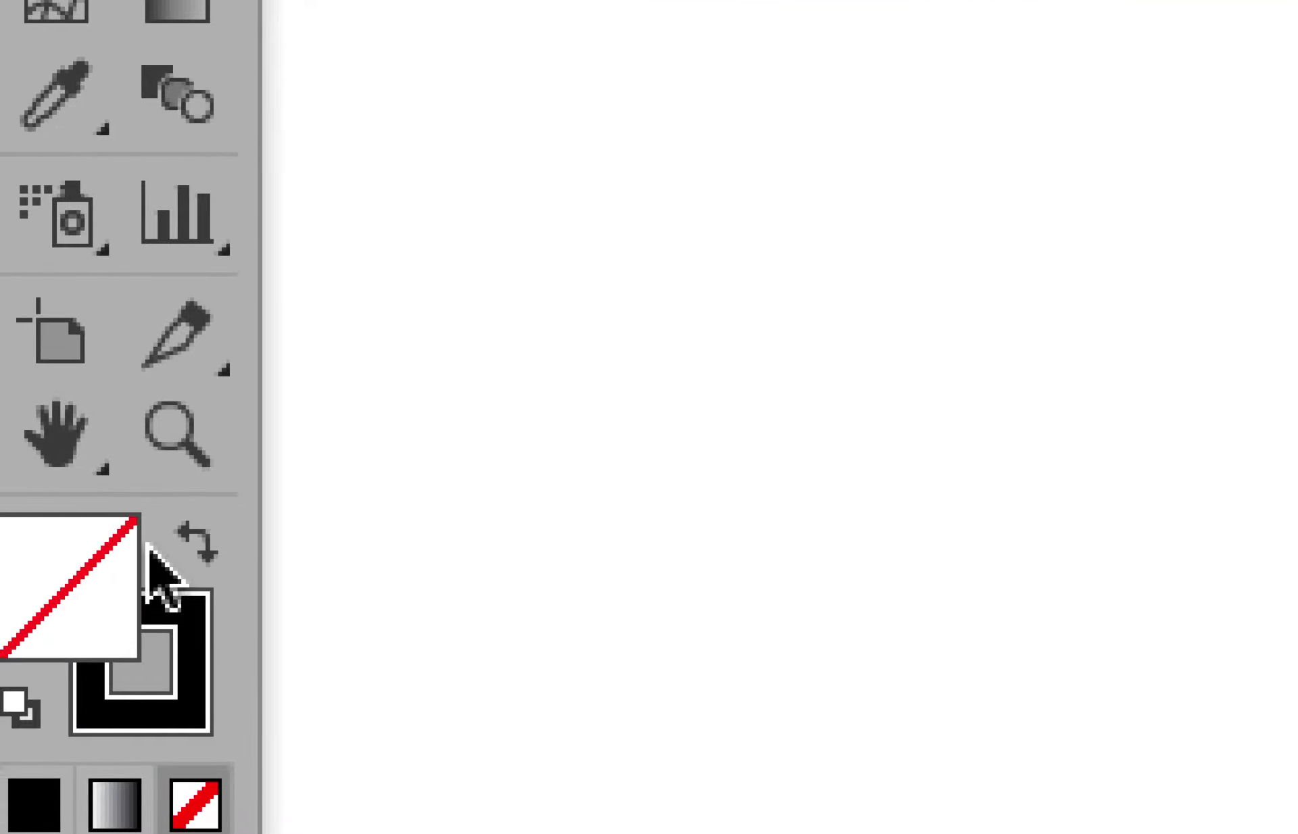
left_click(162, 553)
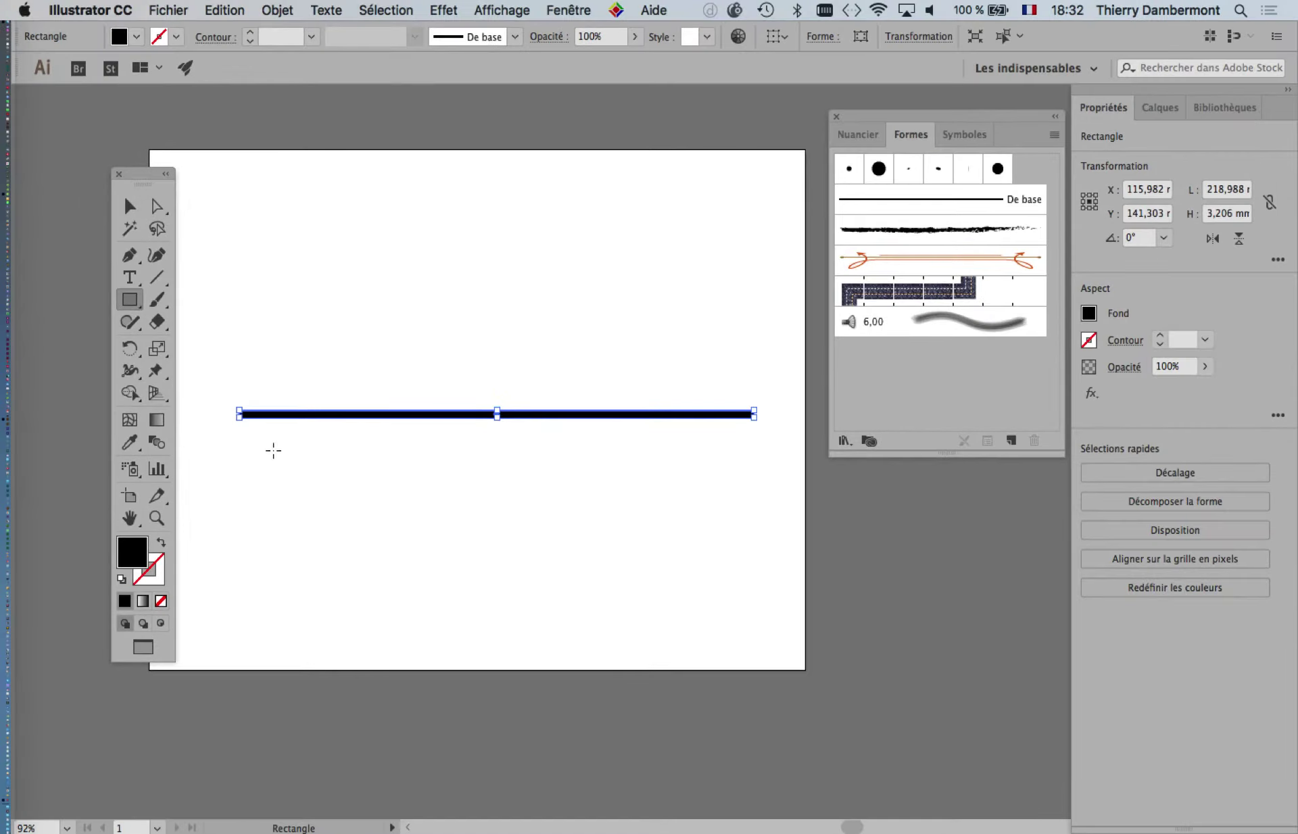
Step: Drag the bar's left end leftward until it measures 237.78 mm wide
left_click_drag(138, 173, 85, 177)
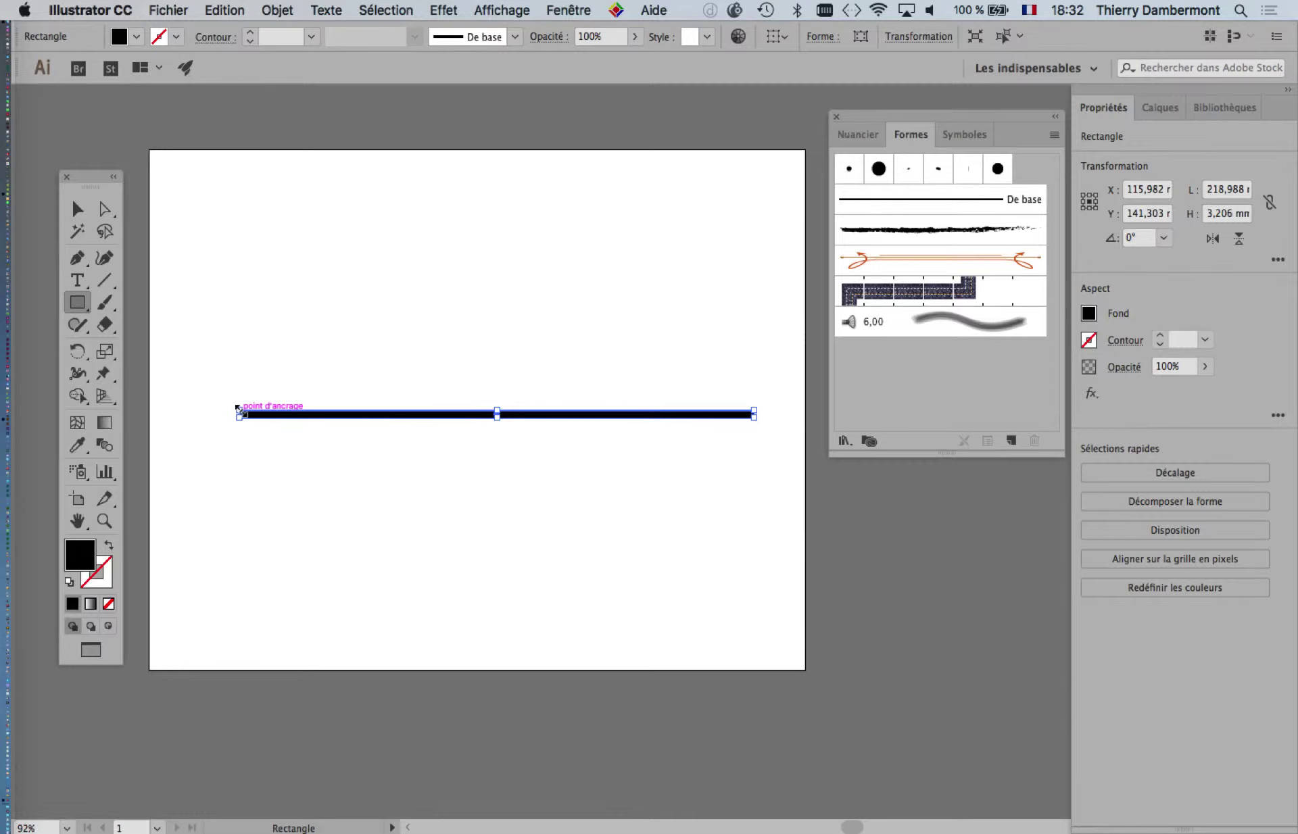
left_click_drag(235, 417, 193, 410)
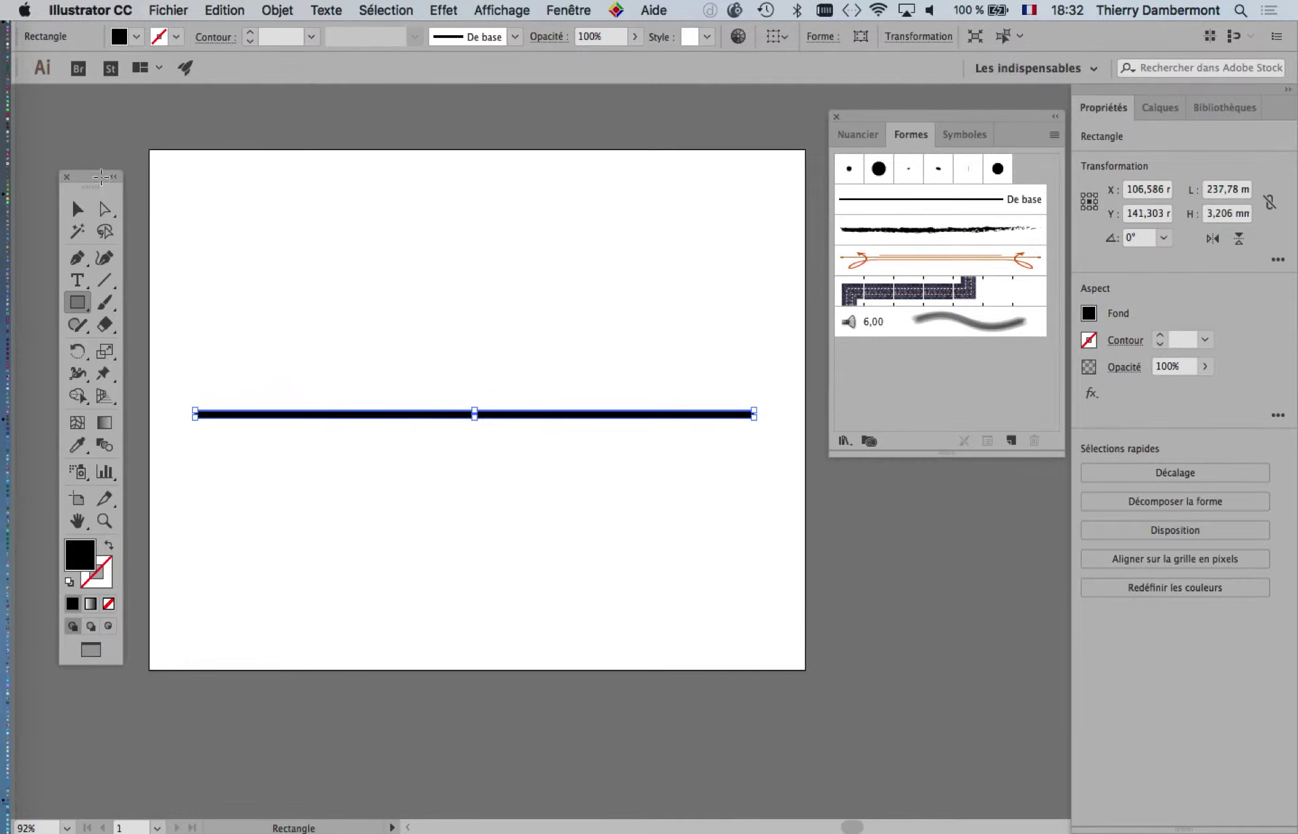
left_click_drag(86, 176, 121, 138)
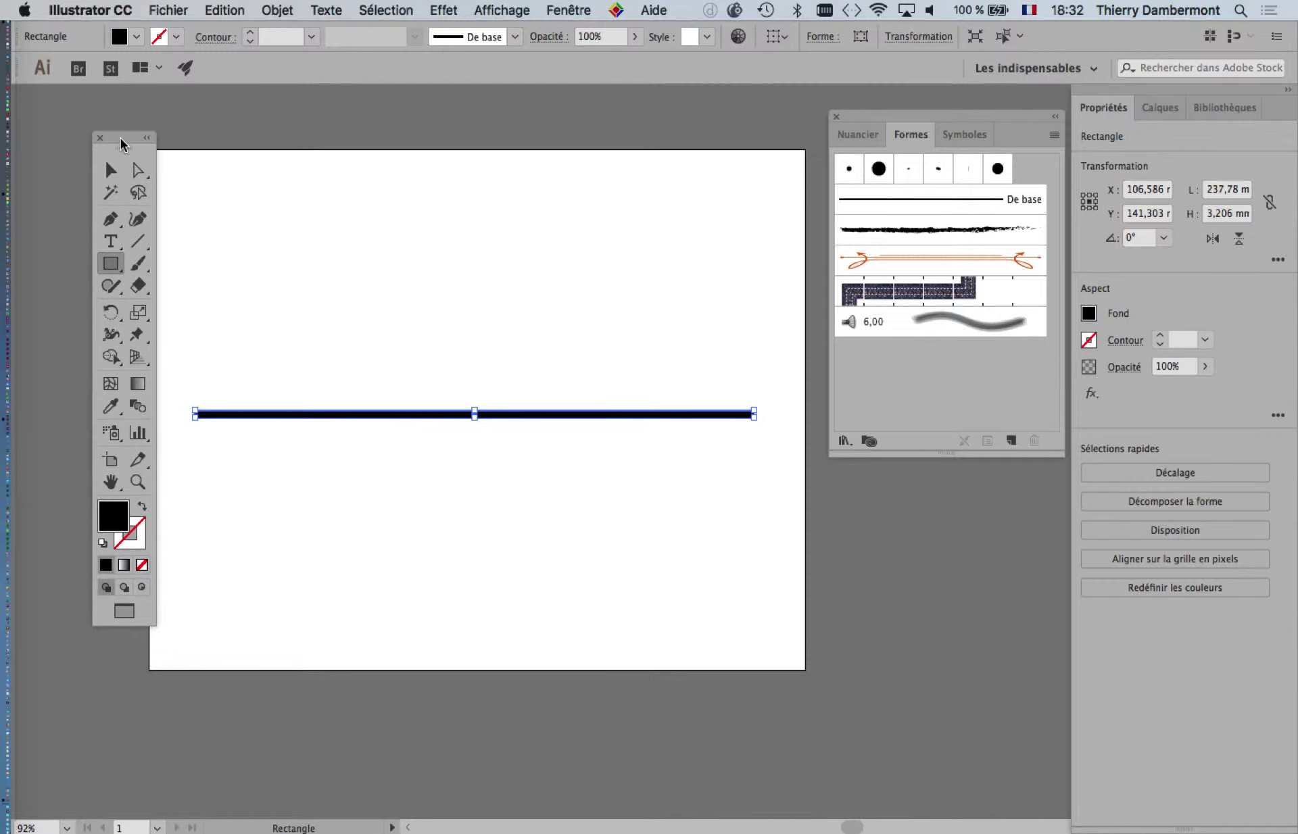
Step: Switch to the Ellipse tool and draw a 53.7 mm black circle above the bar
left_click(113, 270)
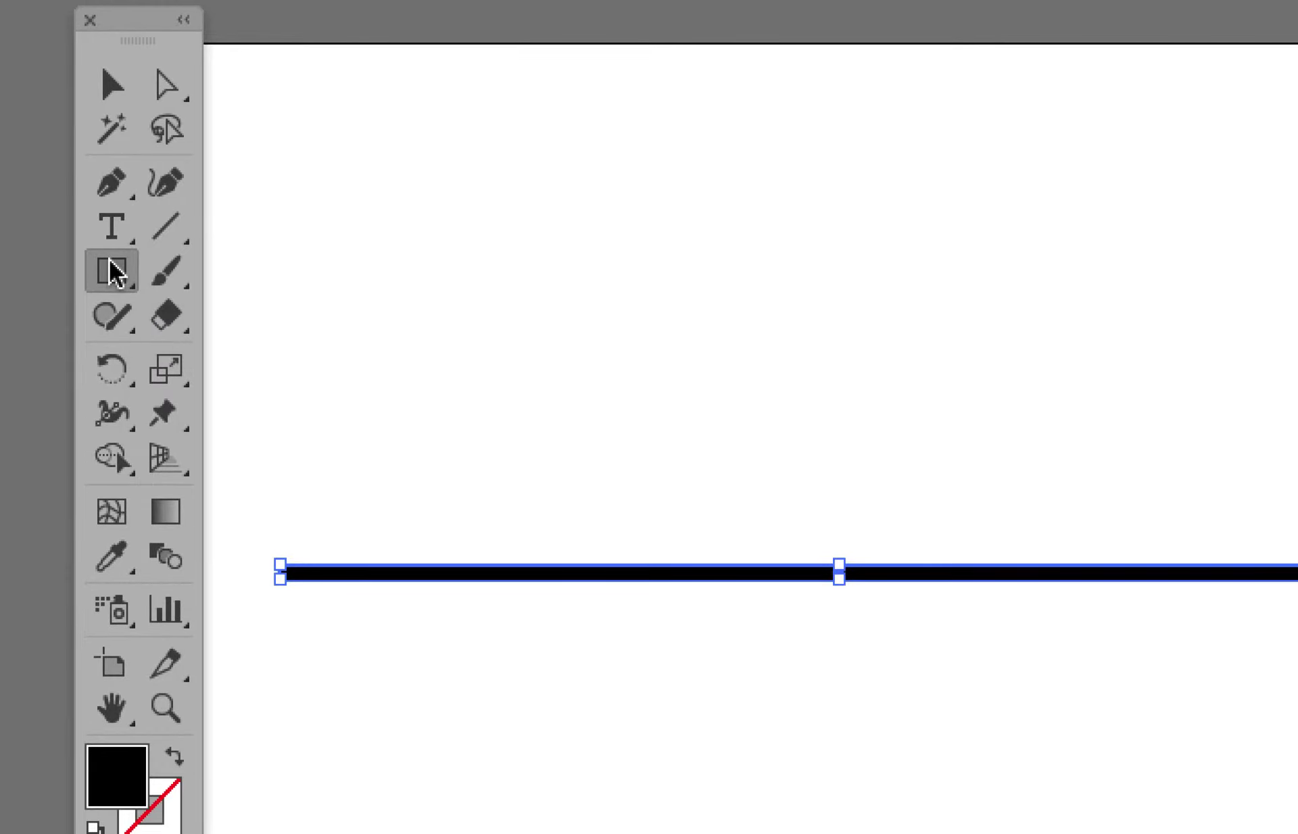
left_click(112, 269)
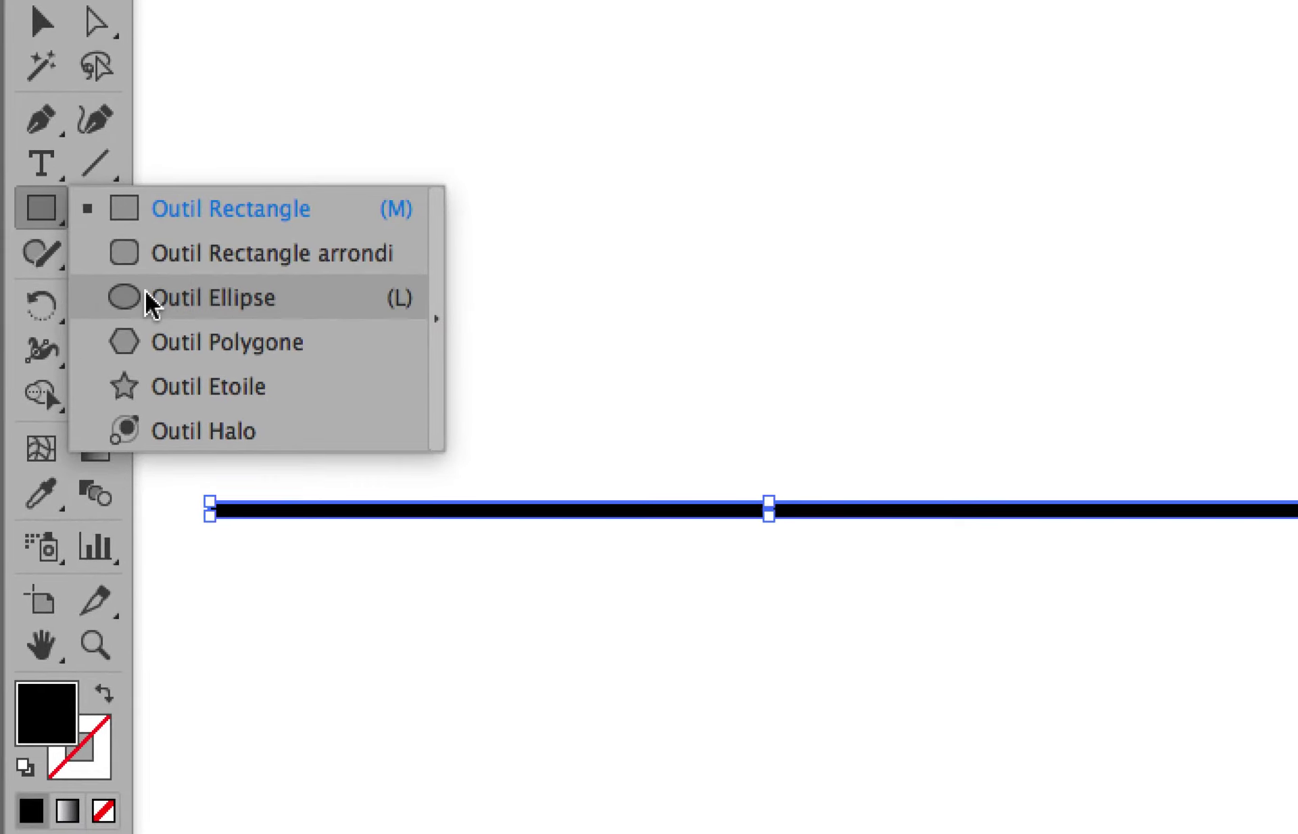
left_click(163, 331)
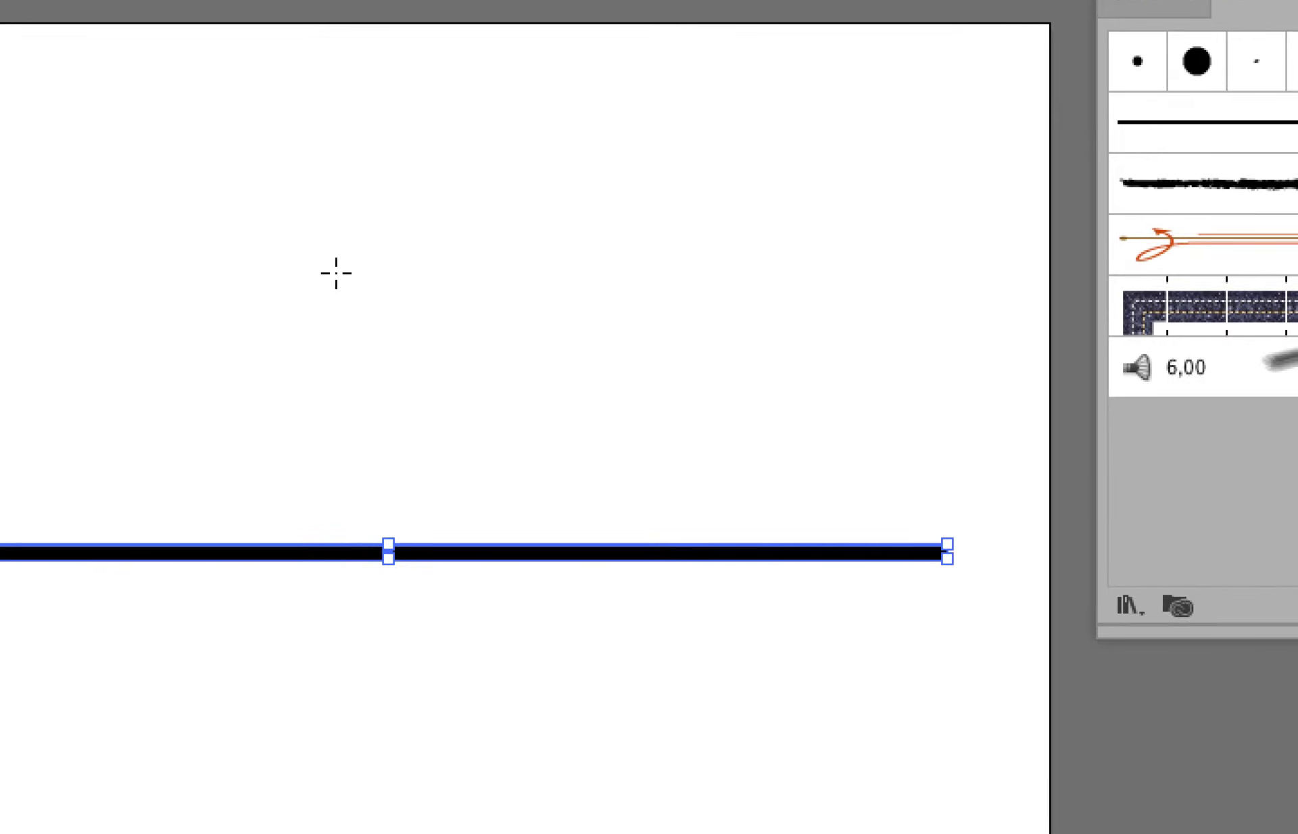
mouse_move(336, 273)
left_mouse_down()
mouse_move(363, 318)
mouse_move(354, 296)
left_mouse_up()
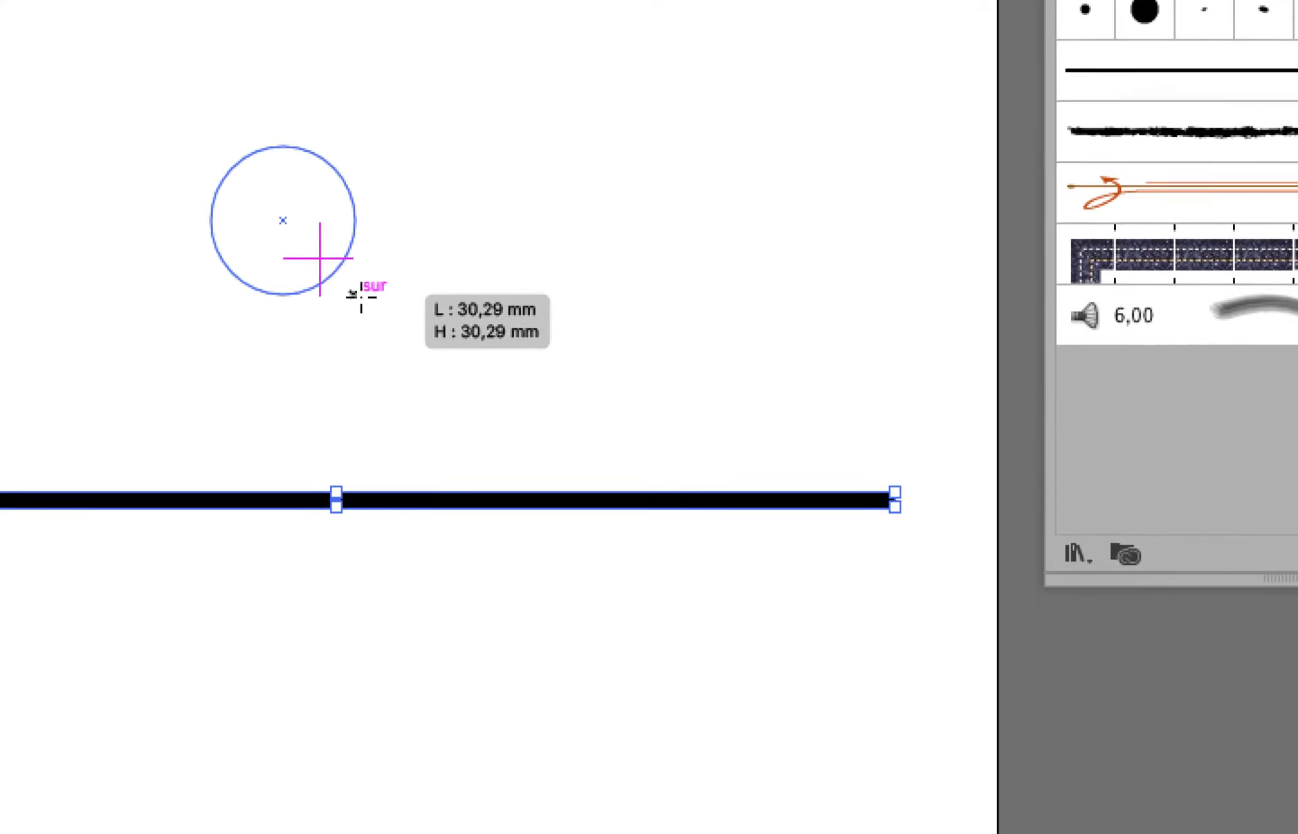
mouse_move(354, 295)
left_mouse_down()
mouse_move(343, 284)
mouse_move(377, 306)
left_mouse_up()
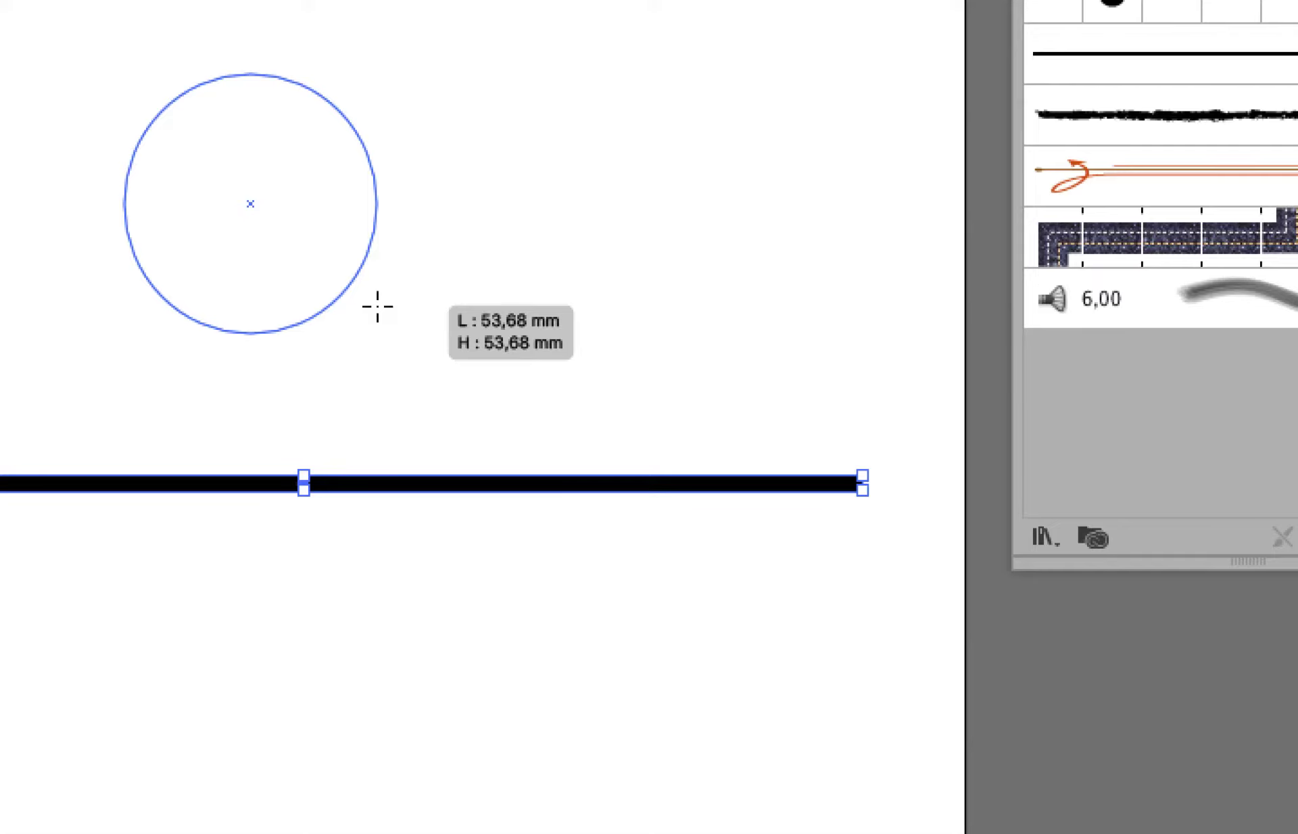
left_click_drag(377, 307, 377, 306)
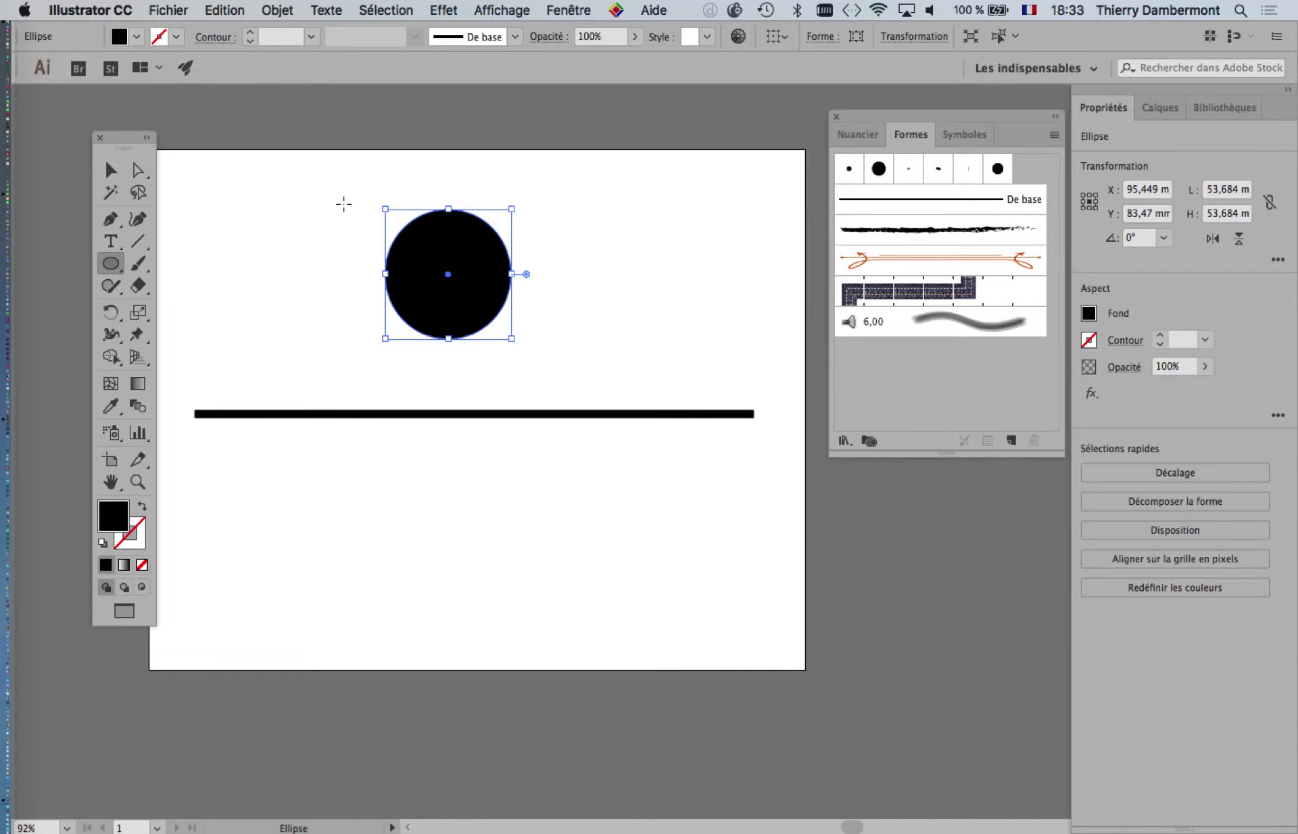
Step: Float the shape-tools flyout as its own panel, move it aside, and select the Rectangle tool
left_click(112, 263)
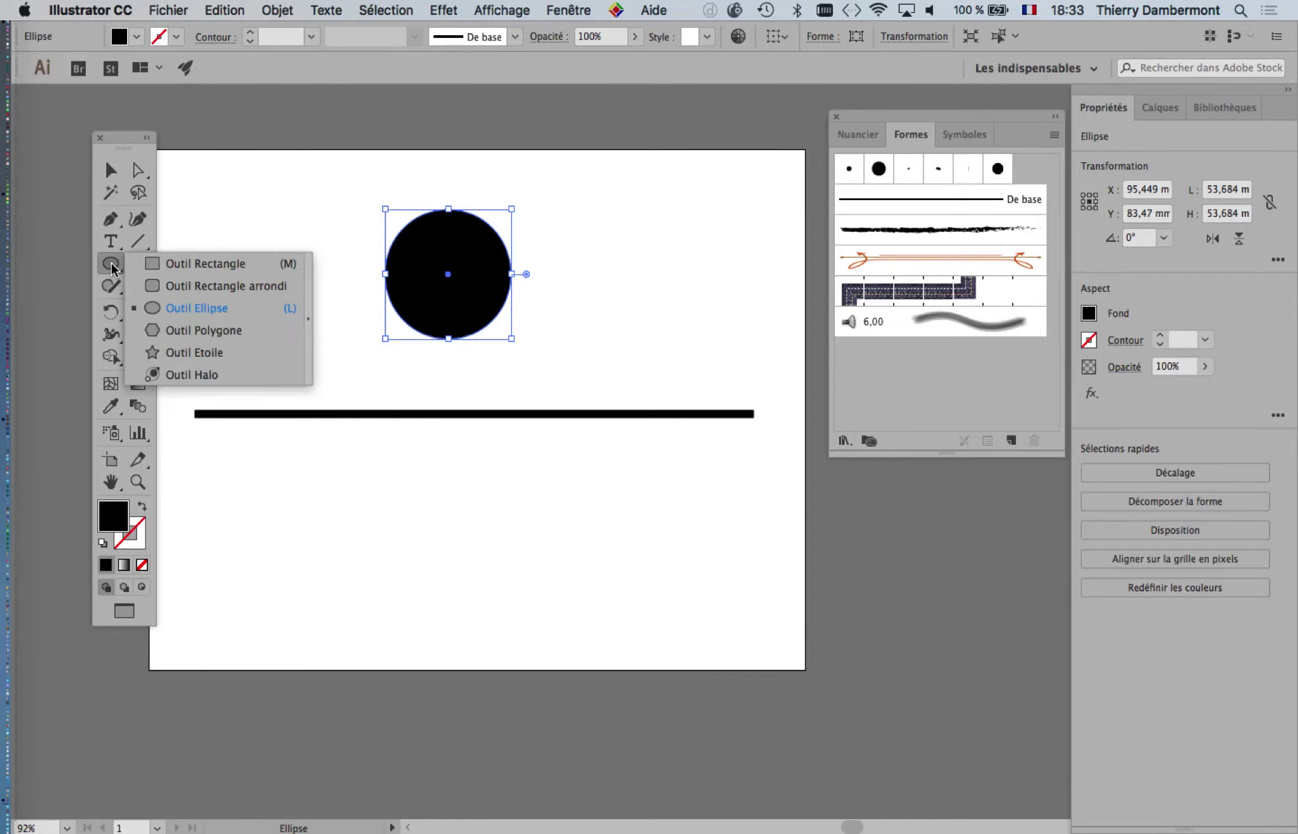
left_click(170, 269)
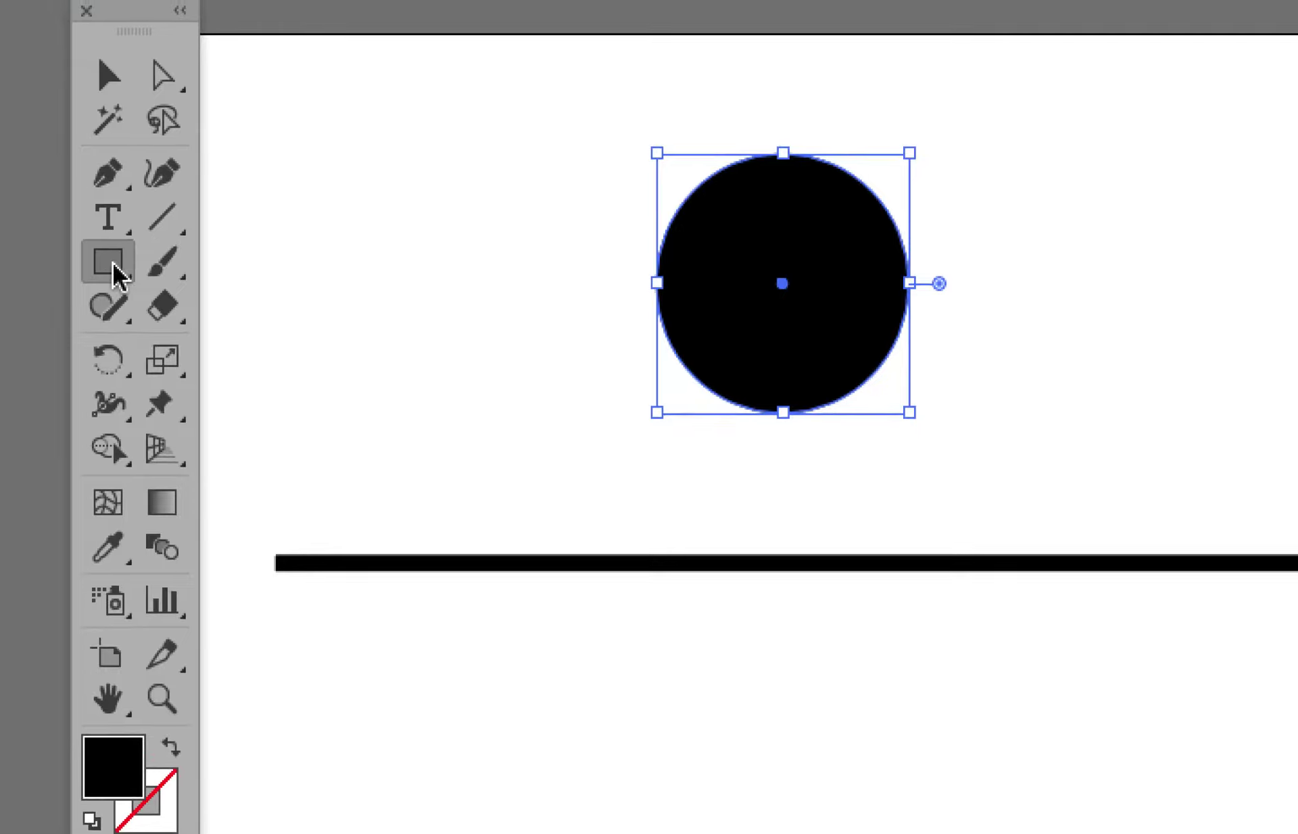
left_click(116, 271)
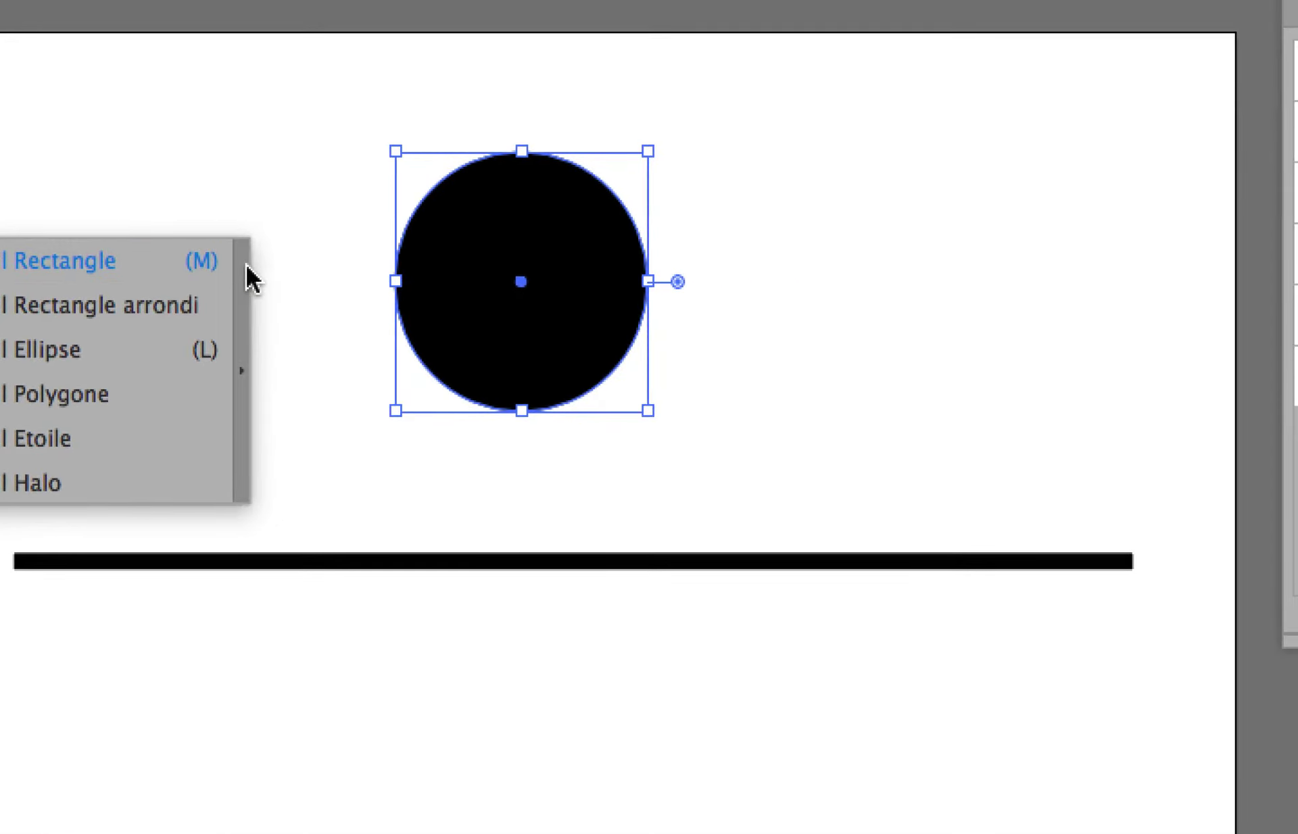
left_click(245, 262)
left_click_drag(157, 271, 217, 157)
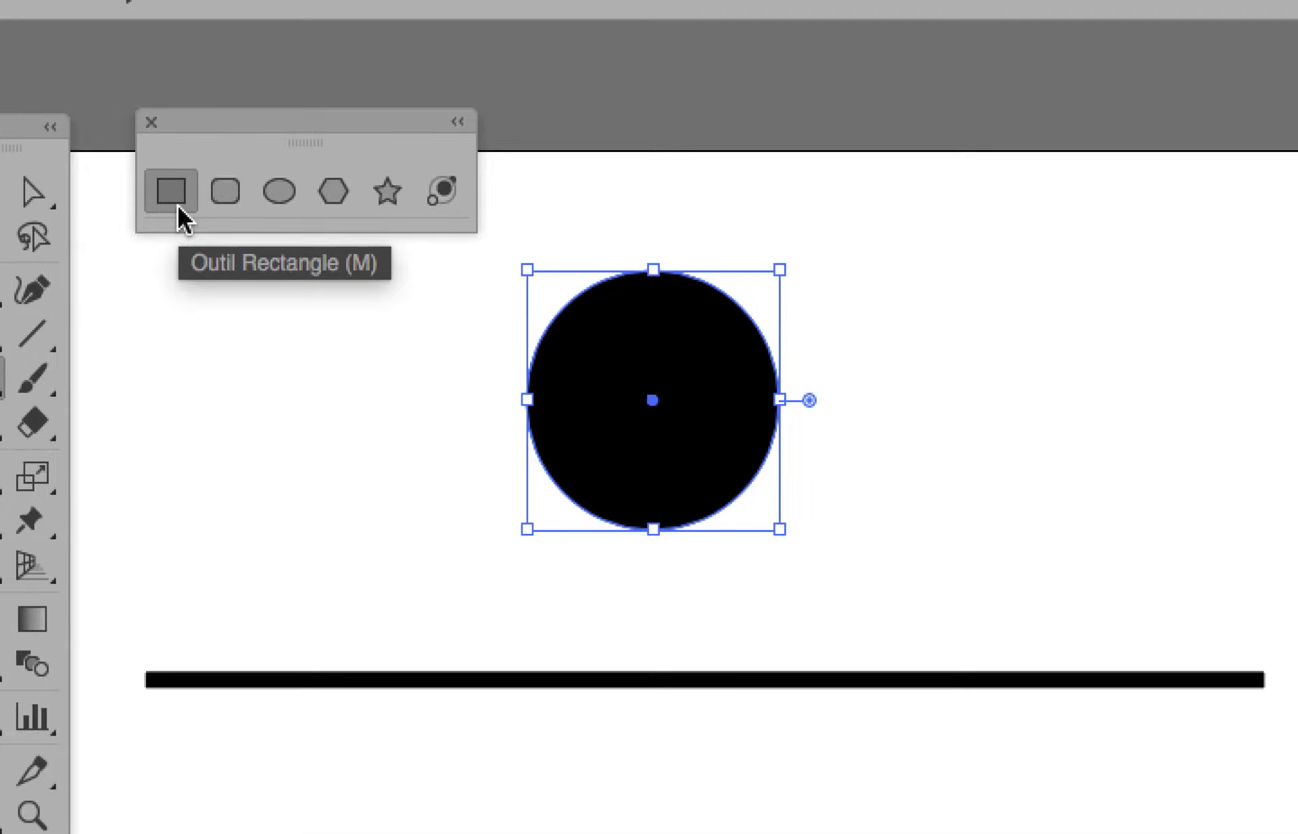
left_click(177, 206)
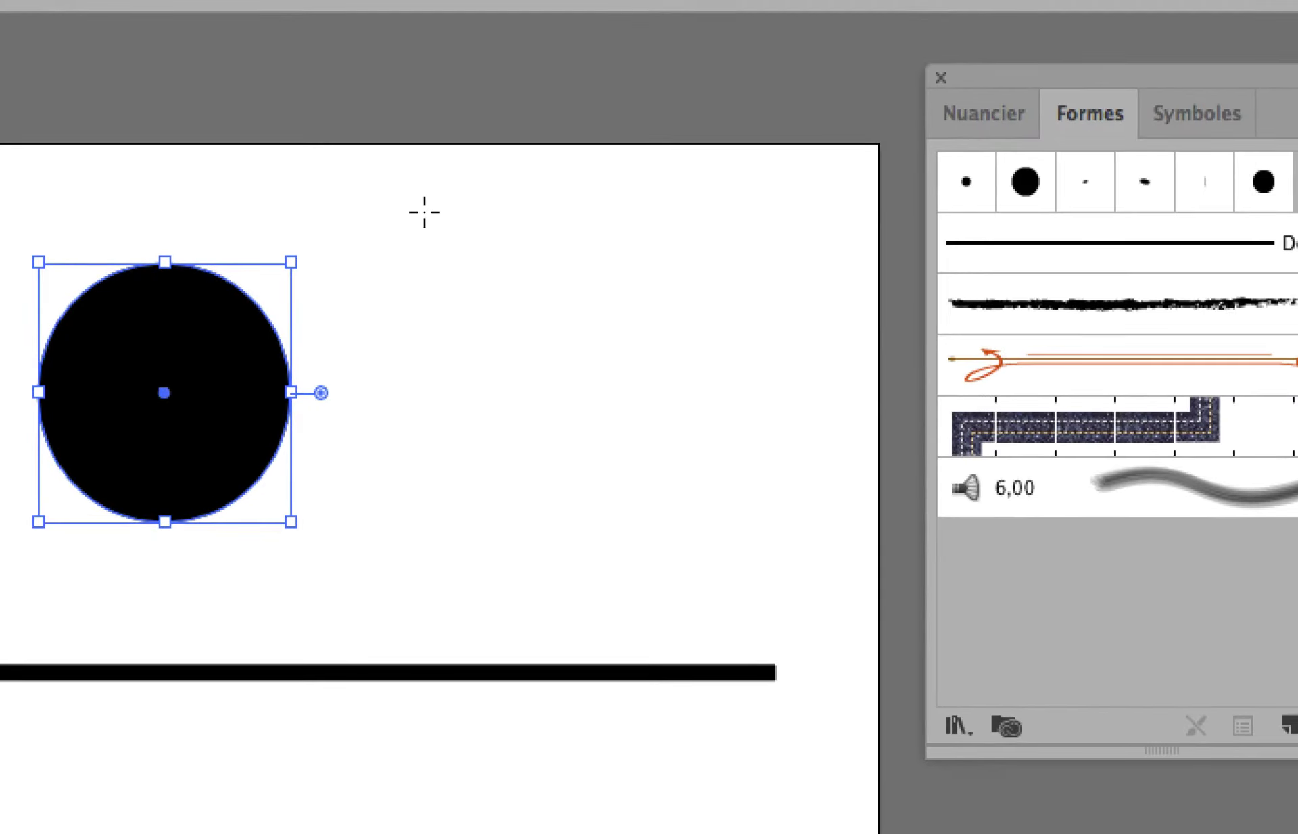
Step: Draw a roughly 18.8 × 77 mm rectangle right of the circle, centred on it via Smart Guides
left_click_drag(424, 212, 452, 335)
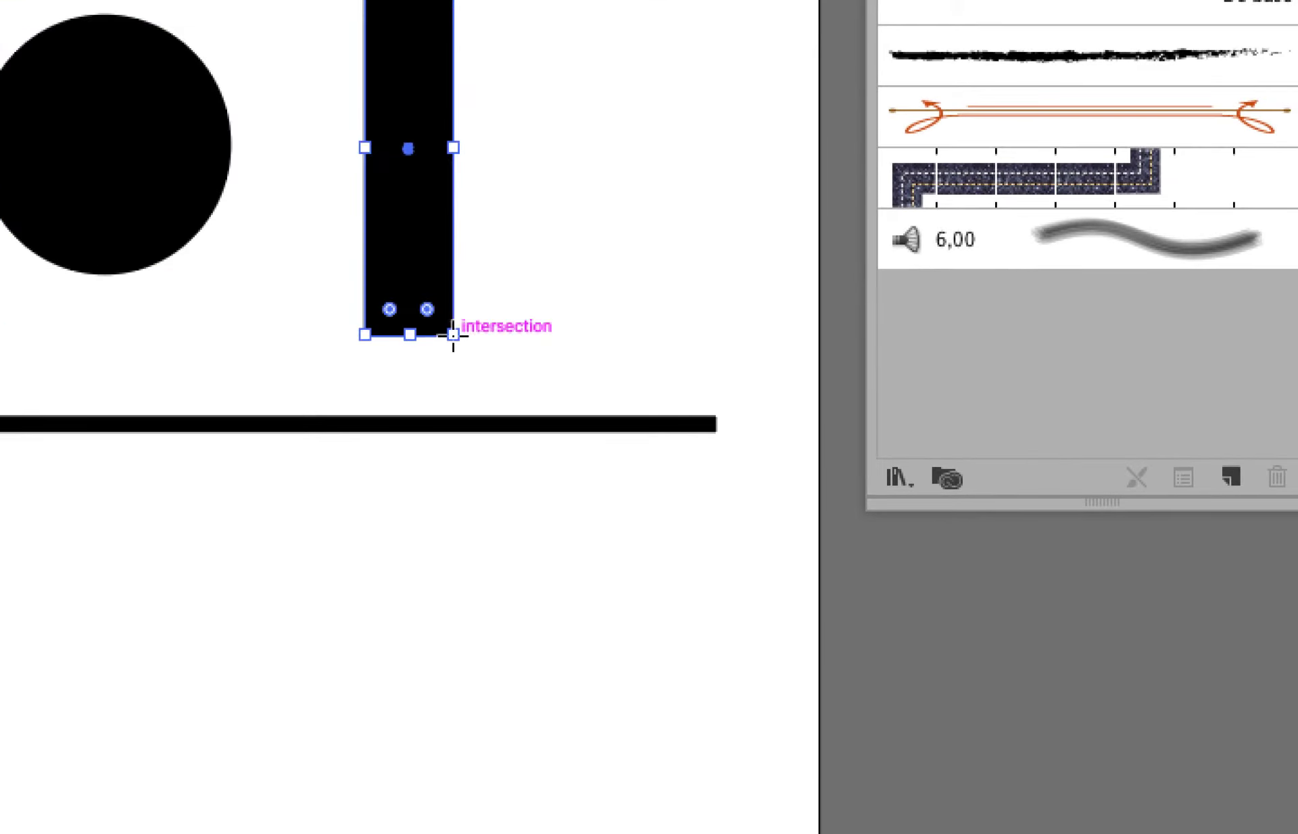
key("v")
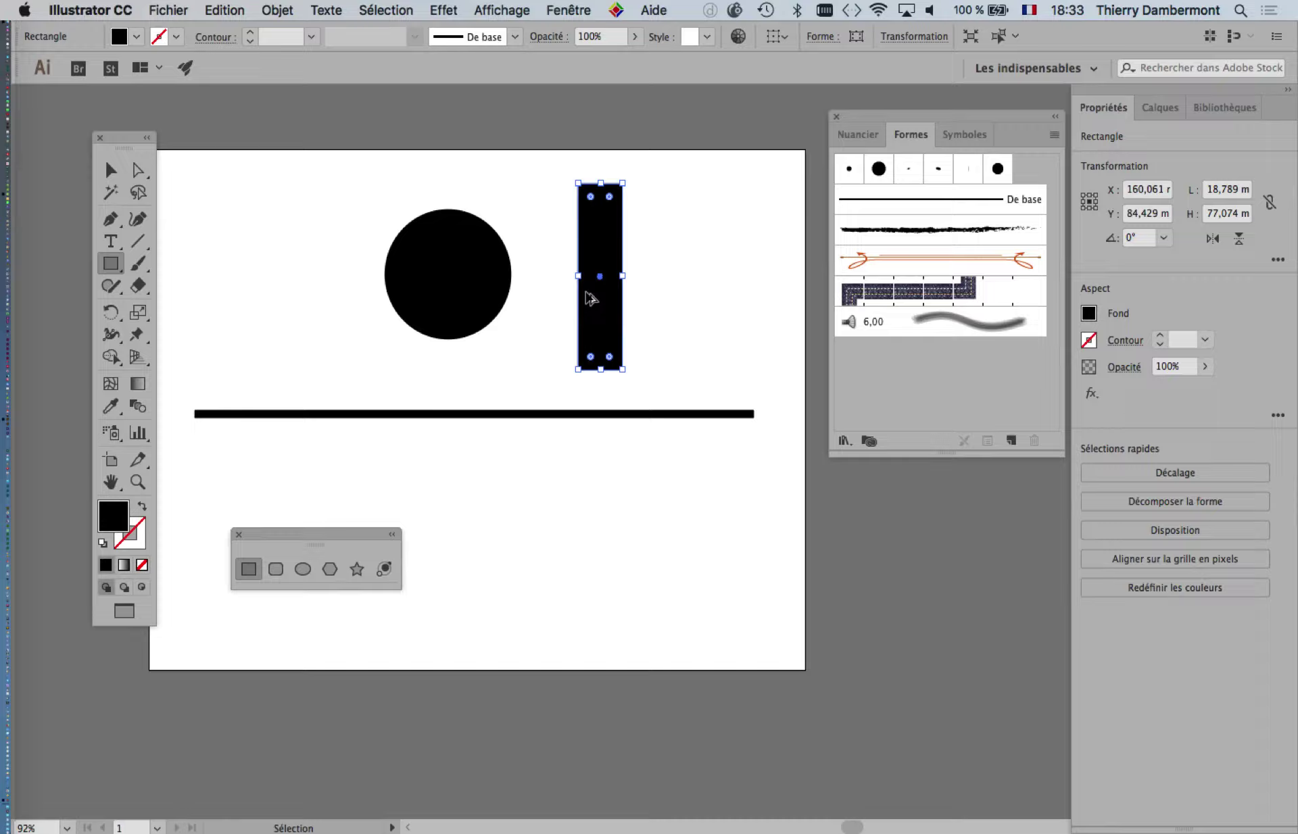
key("m")
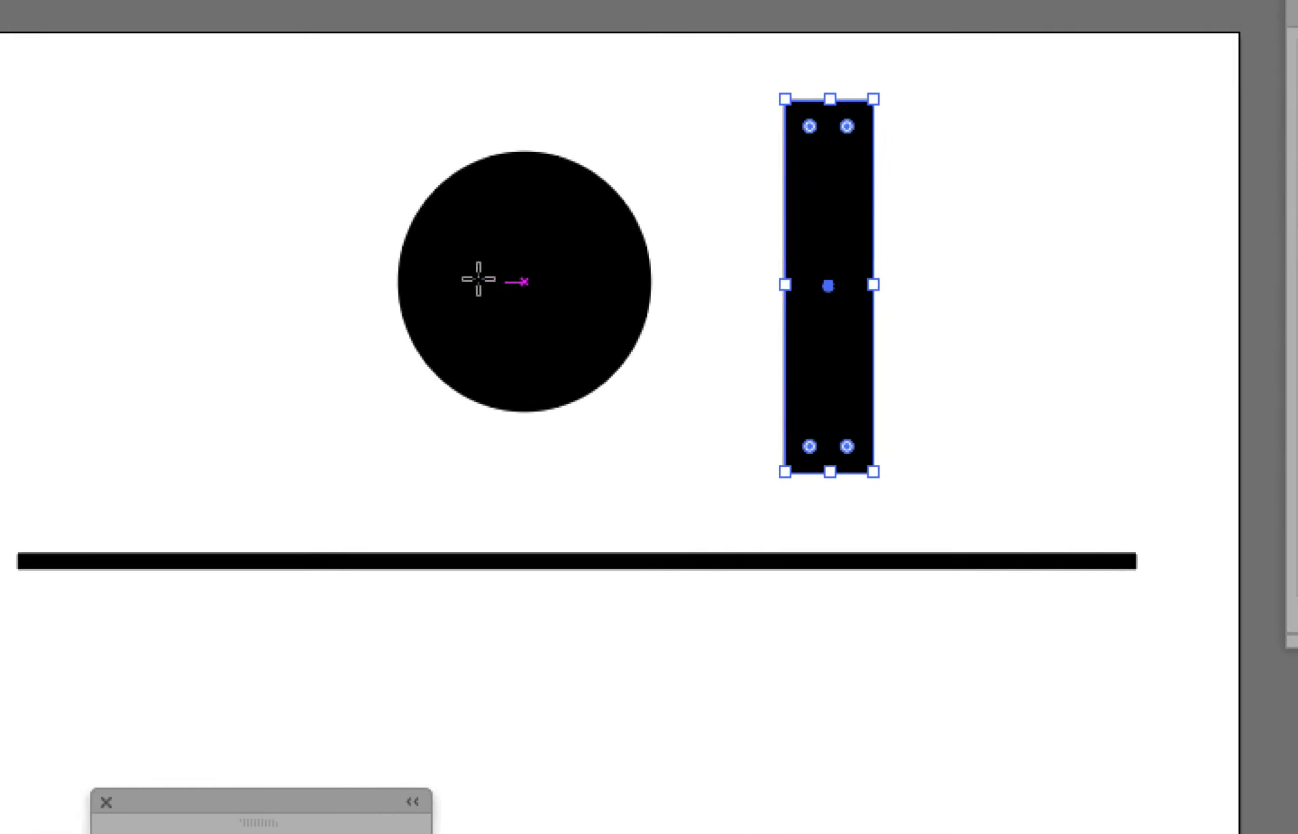
mouse_move(524, 282)
left_mouse_down()
mouse_move(582, 284)
mouse_move(507, 284)
mouse_move(580, 284)
left_mouse_up()
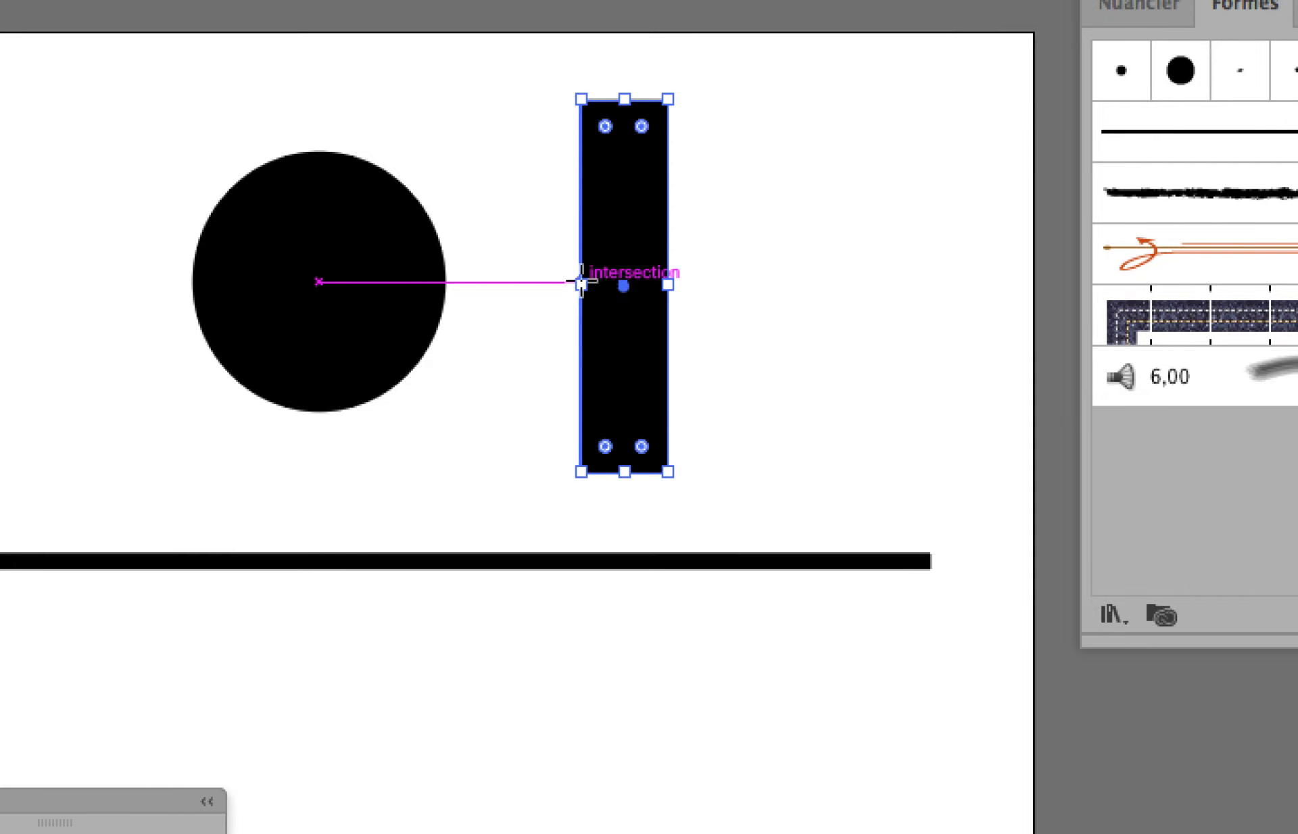